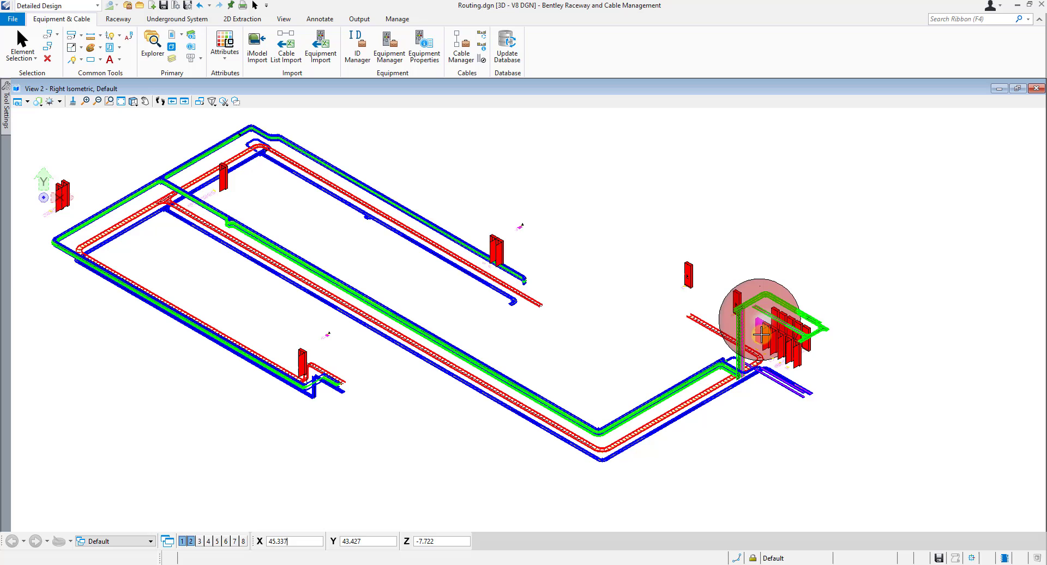
# Step: Zoom in on the PLV1 label in View 2's equipment cluster, then zoom back out
pyautogui.scroll(2, 764, 338)
pyautogui.scroll(2, 761, 334)
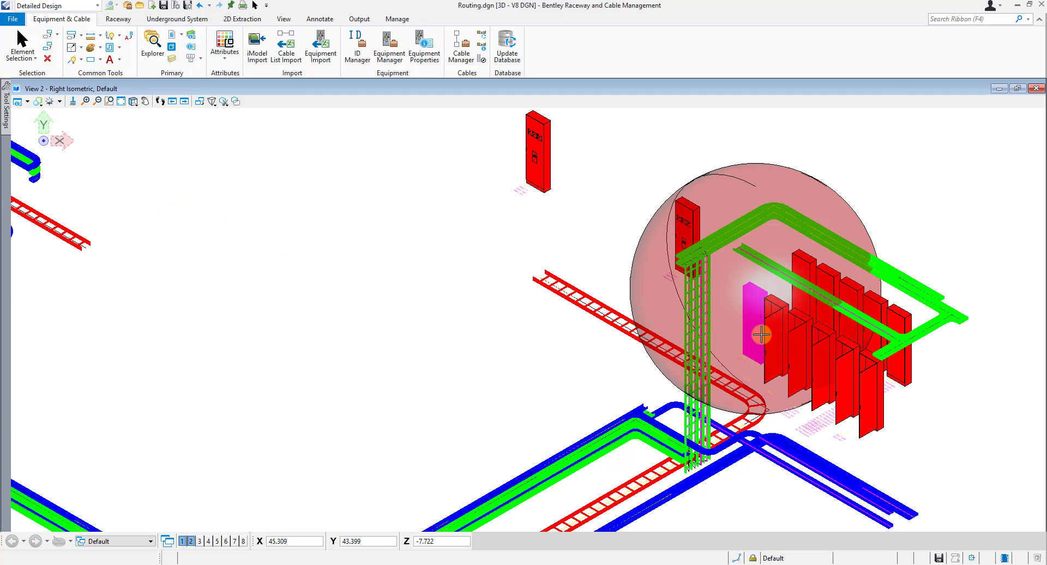
pyautogui.scroll(2, 761, 334)
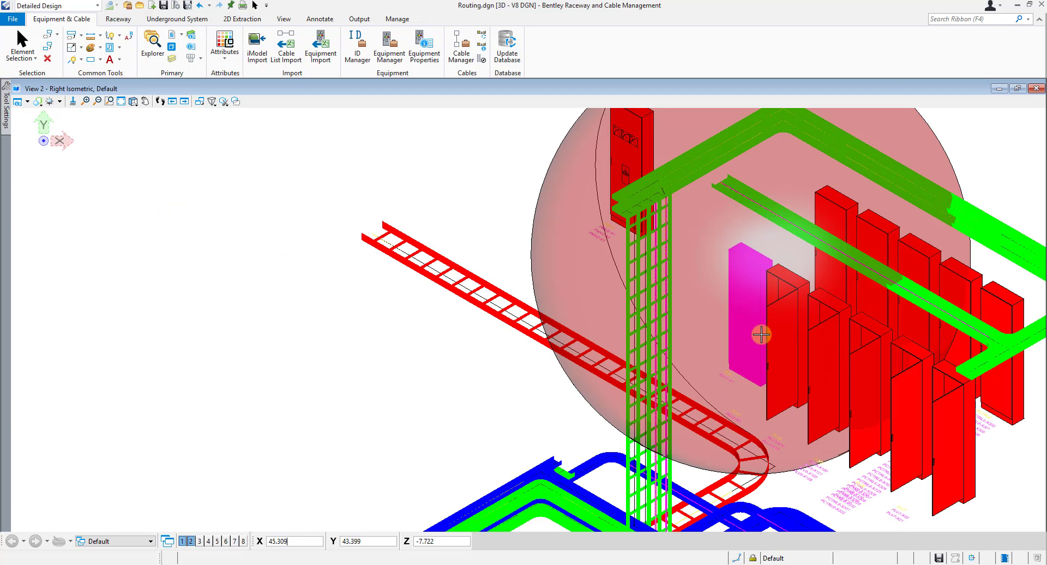
pyautogui.scroll(6, 726, 374)
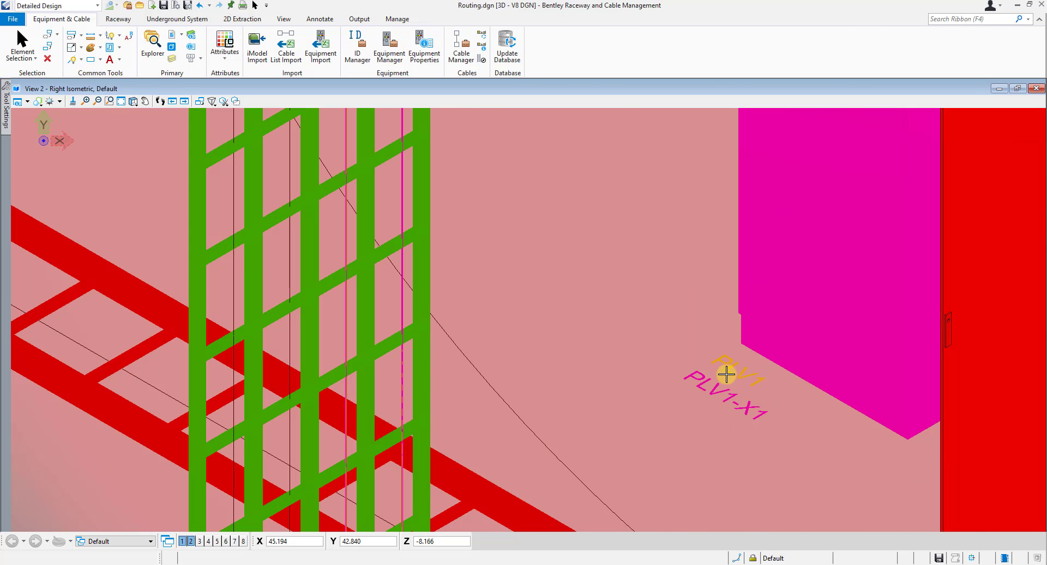
pyautogui.scroll(-5, 727, 374)
pyautogui.scroll(-5, 727, 374)
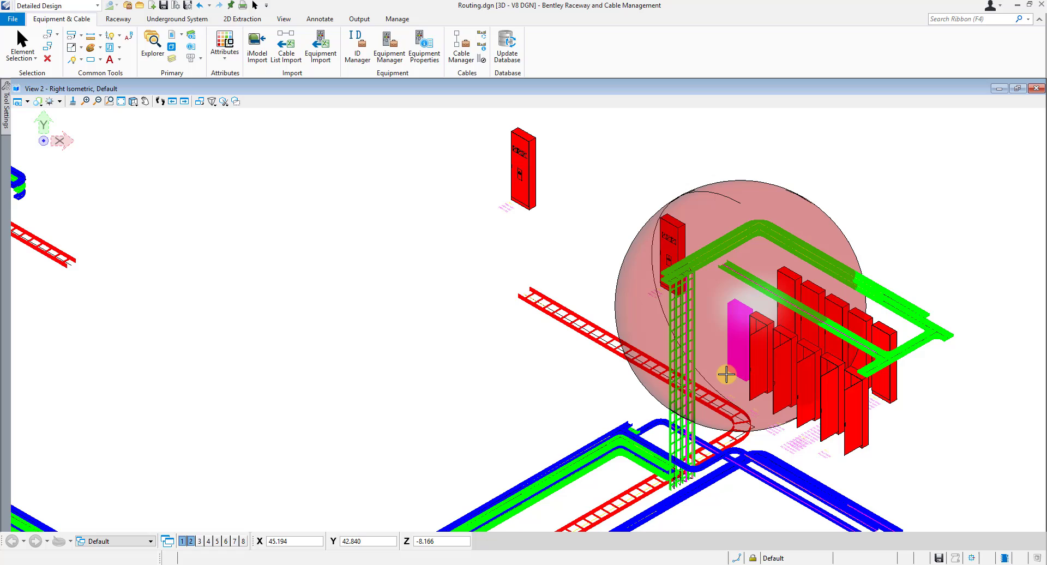
# Step: Rotate View 2 from Right Isometric to a top-down view around the equipment cluster
pyautogui.keyDown('shift'); pyautogui.moveTo(726, 374); pyautogui.dragTo(473, 376, button='middle'); pyautogui.keyUp('shift')
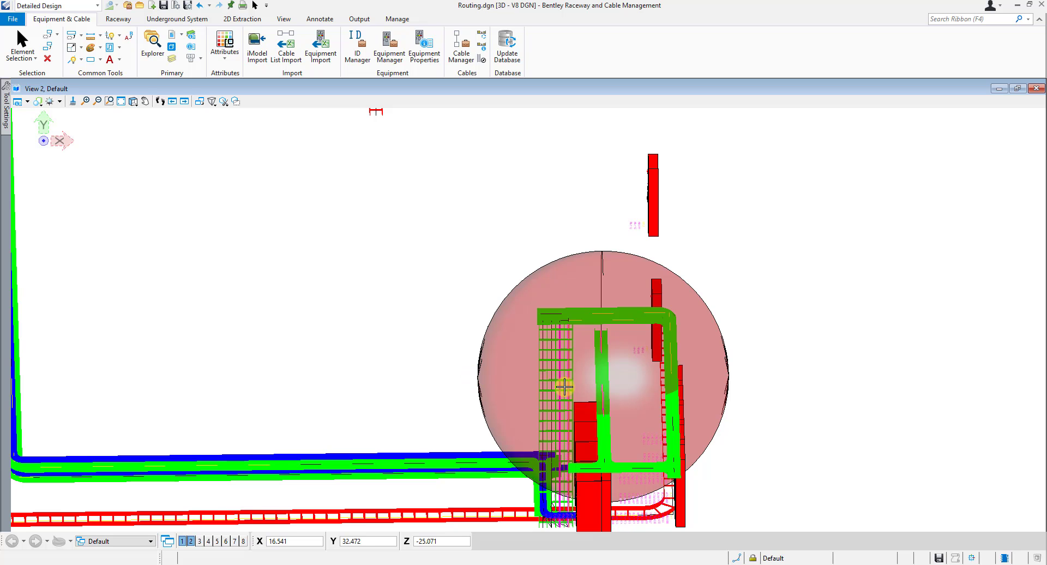
pyautogui.scroll(-2, 609, 392)
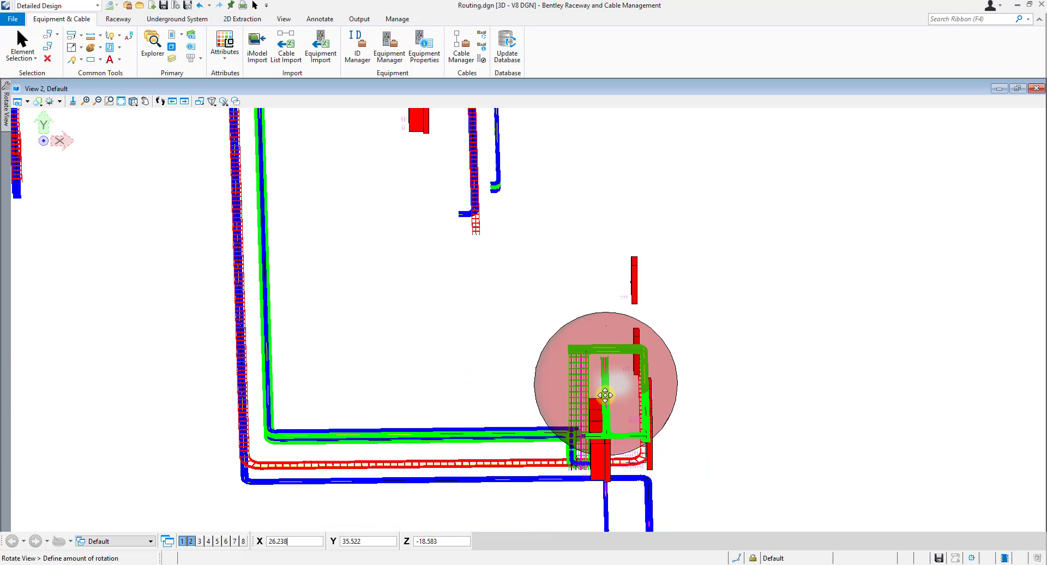
pyautogui.keyDown('shift'); pyautogui.moveTo(589, 391); pyautogui.dragTo(77, 343, button='middle'); pyautogui.keyUp('shift')
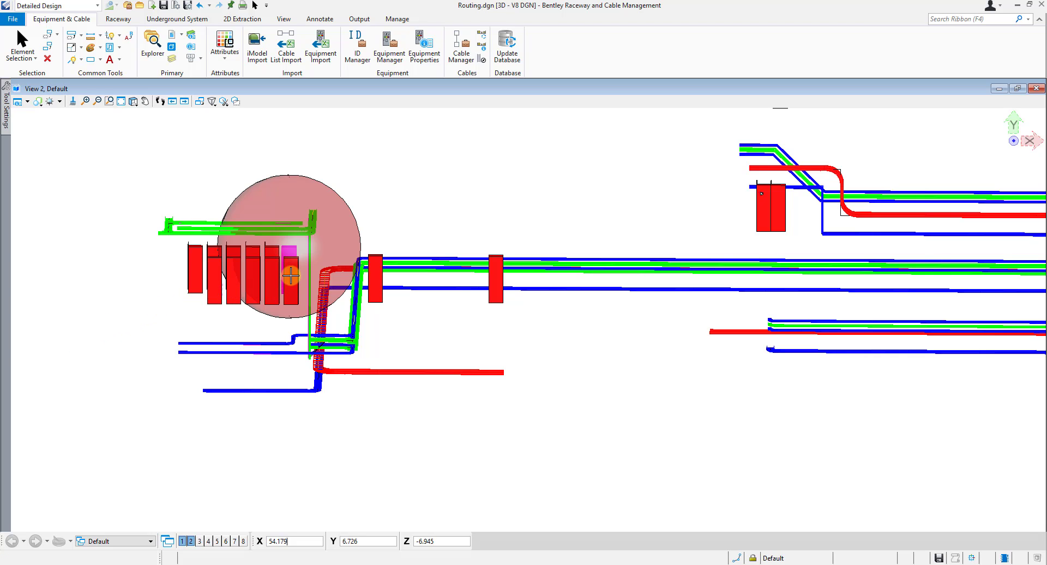
# Step: Zoom in on the trays entering the equipment cluster, then back out slightly
pyautogui.scroll(2, 292, 265)
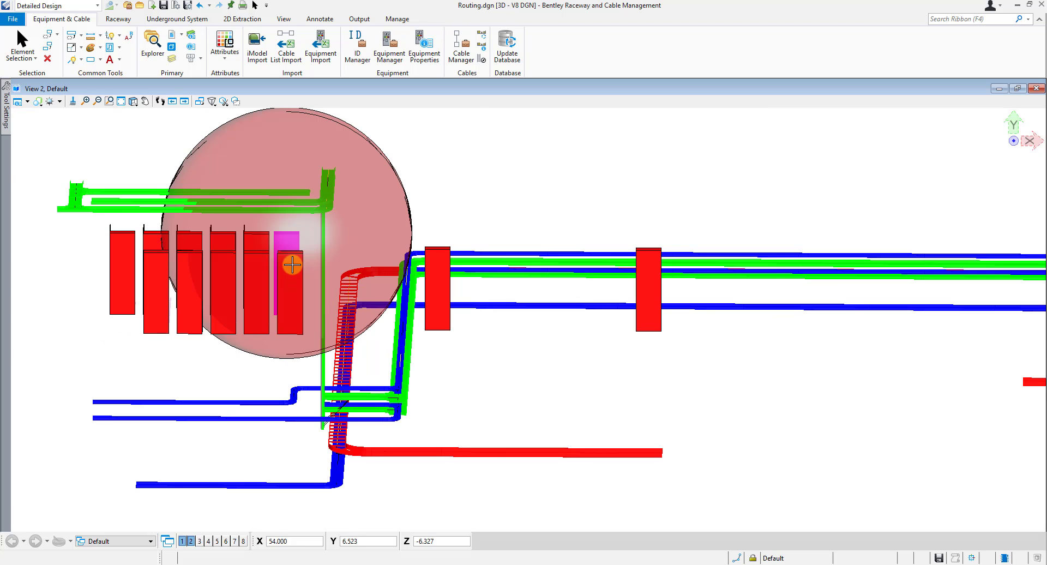
pyautogui.scroll(2, 292, 265)
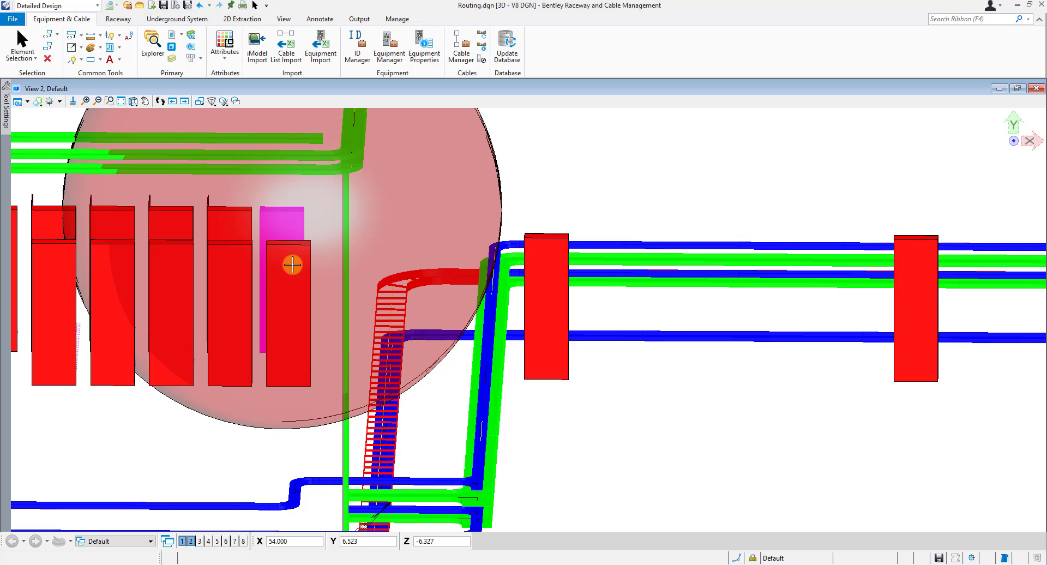
pyautogui.scroll(2, 292, 265)
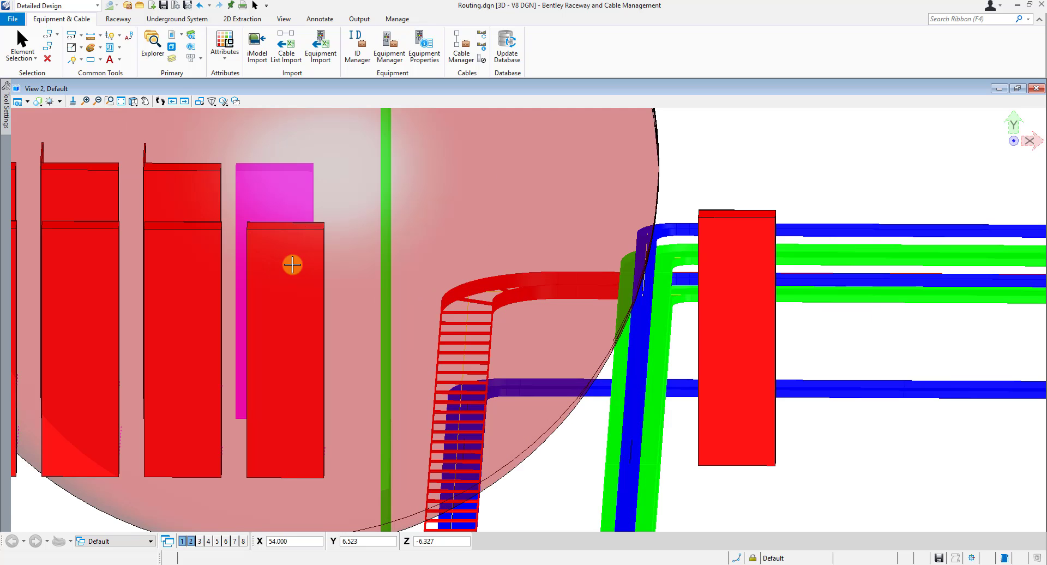
pyautogui.scroll(-6, 292, 265)
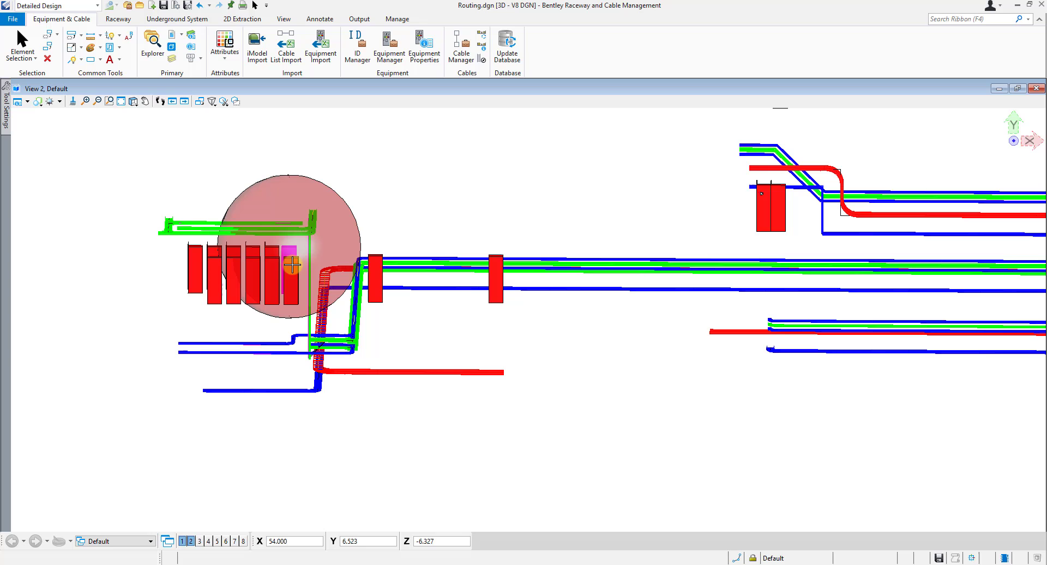
# Step: Toggle a view toolbar tool, zoom in on the green trays, then out to the full layout
pyautogui.click(223, 101)
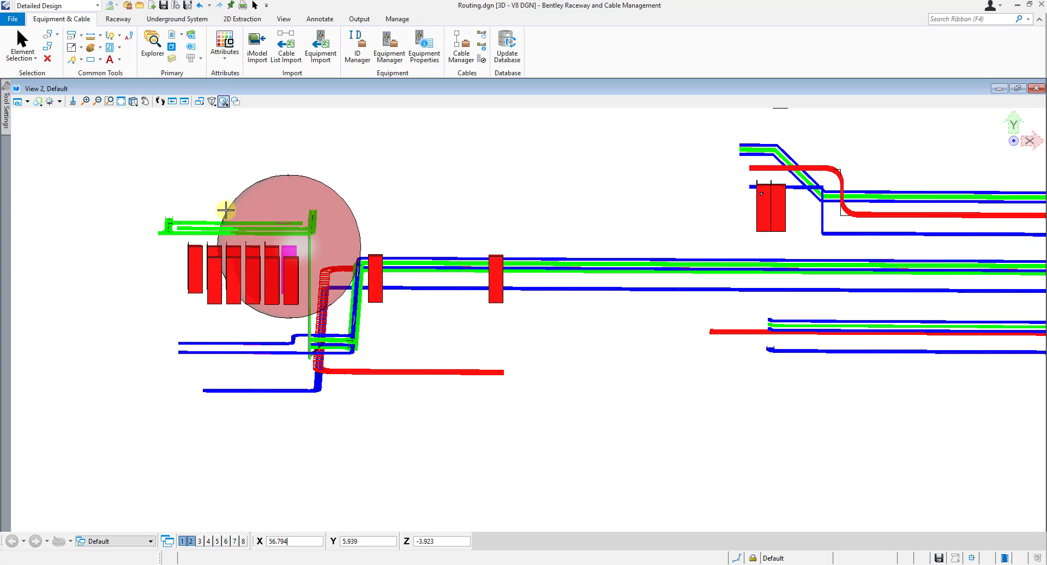
pyautogui.scroll(2, 223, 225)
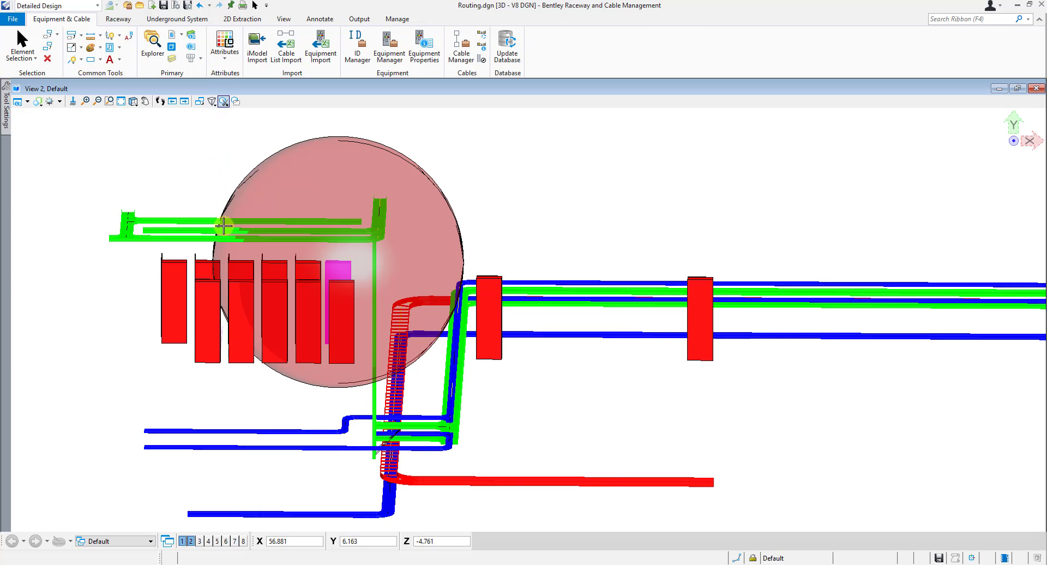
pyautogui.scroll(4, 224, 225)
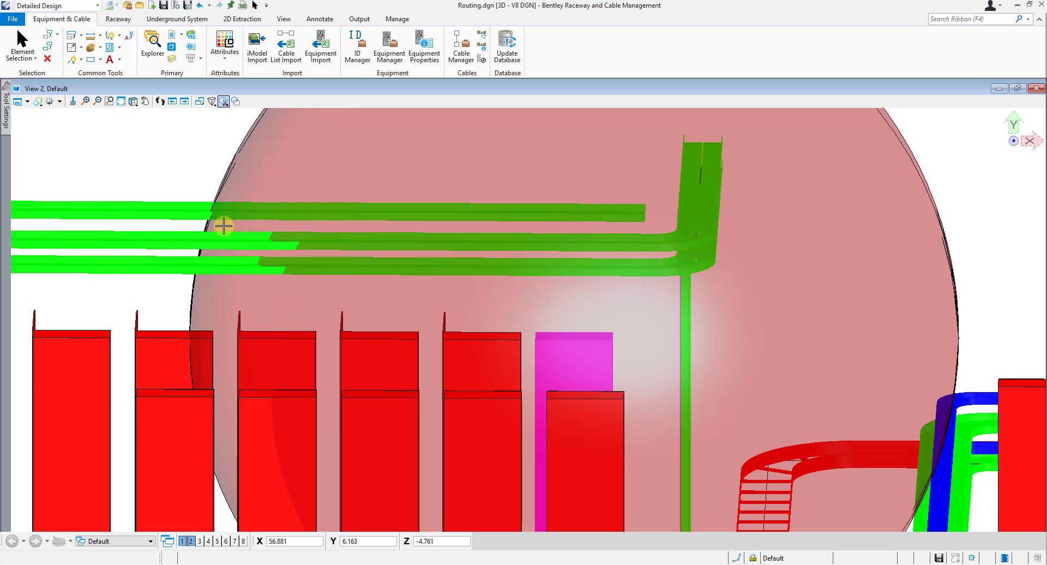
pyautogui.scroll(-8, 224, 225)
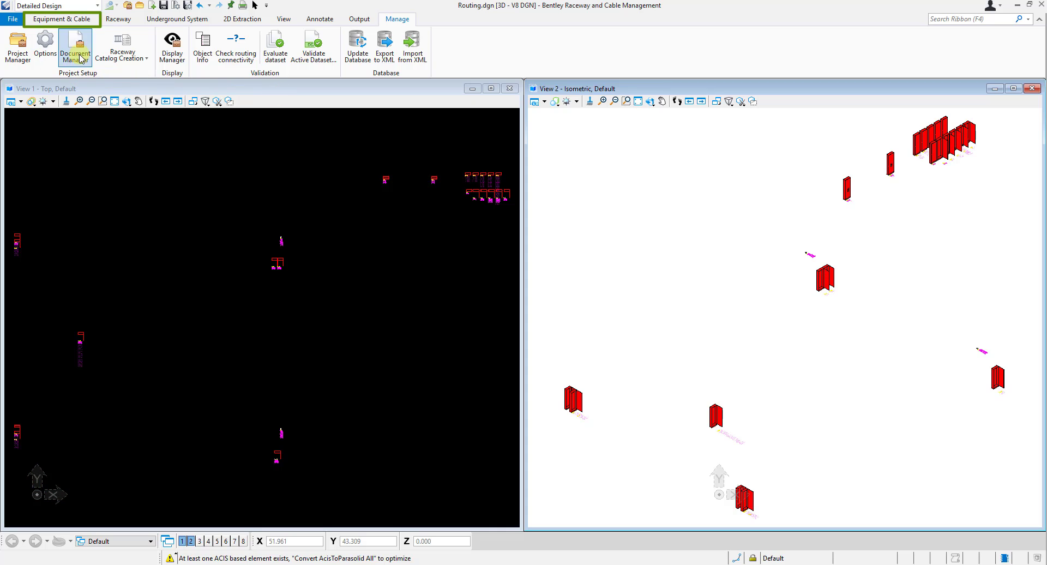
# Step: Open Cable Manager from the Equipment & Cable tab and show its Manage menu
pyautogui.click(93, 23)
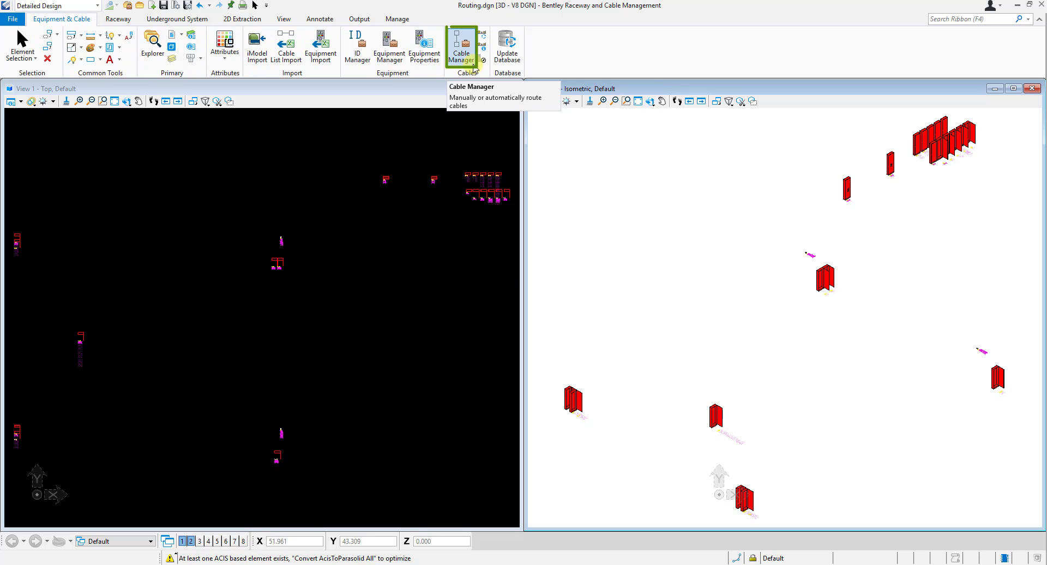
pyautogui.click(460, 51)
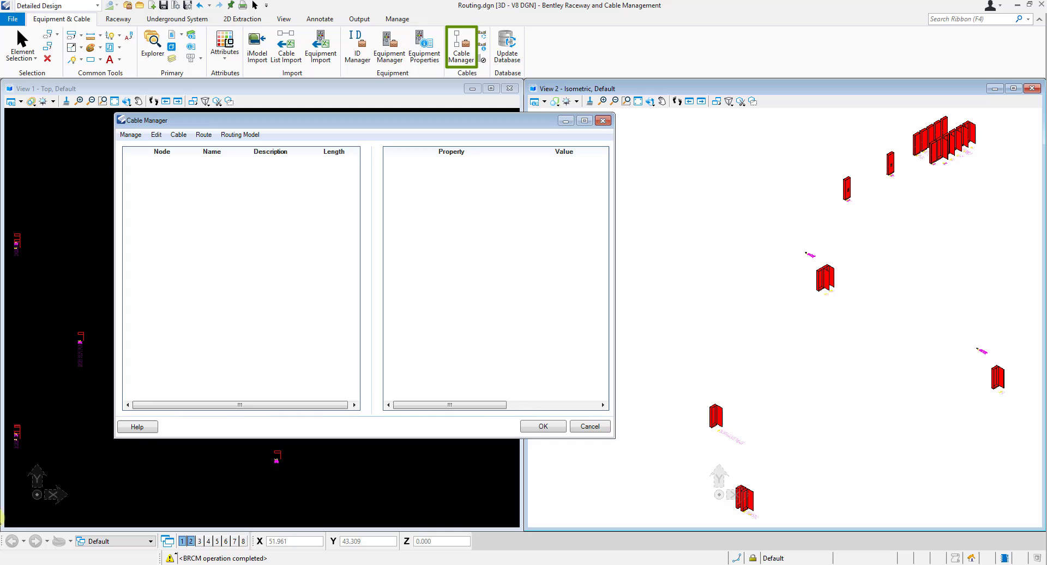
pyautogui.click(132, 134)
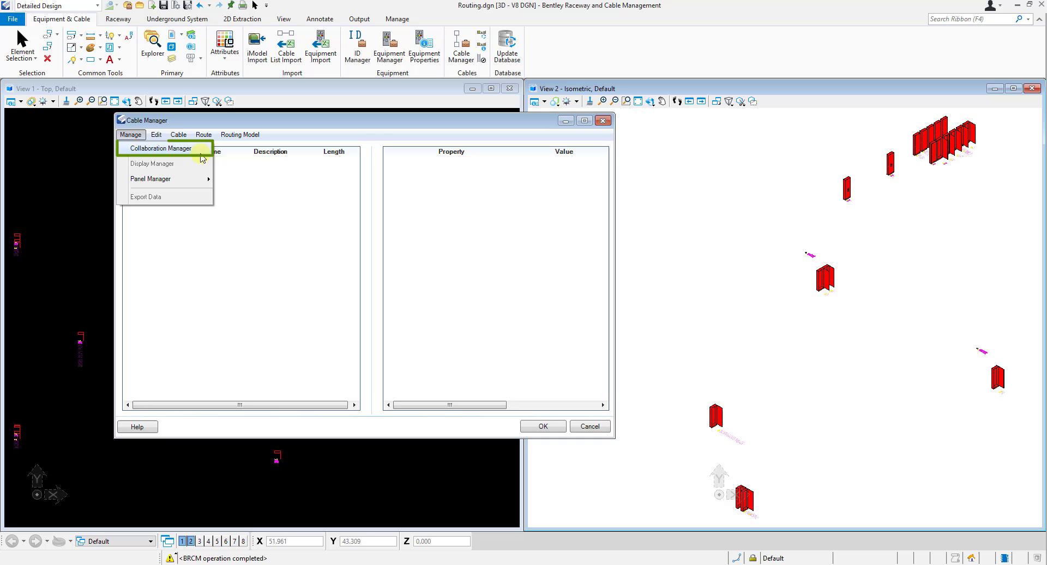
# Step: In Collaboration Manager, select all design files and nodes, request locks, and confirm with OK
pyautogui.click(202, 157)
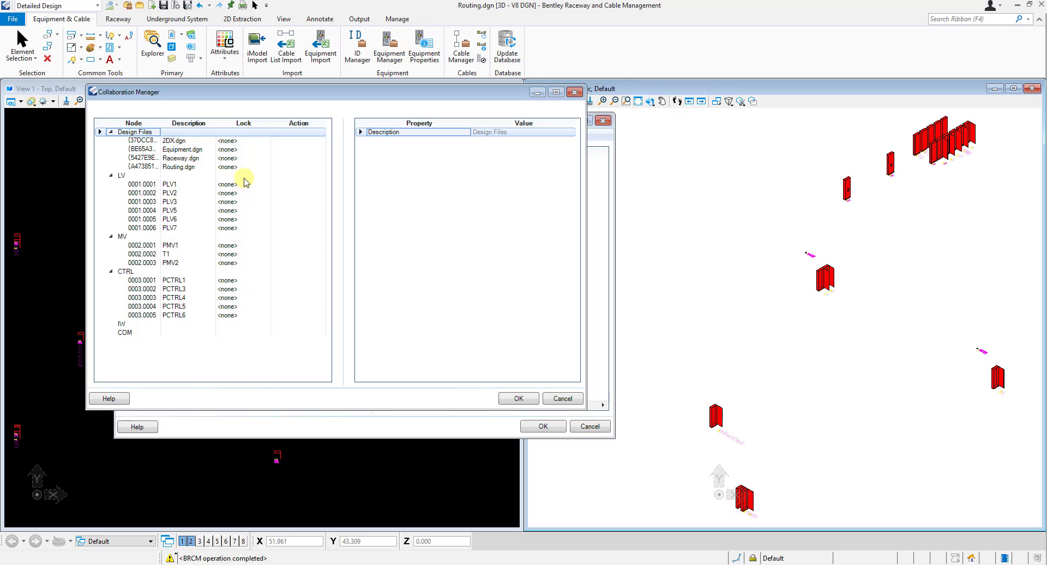
pyautogui.rightClick(244, 144)
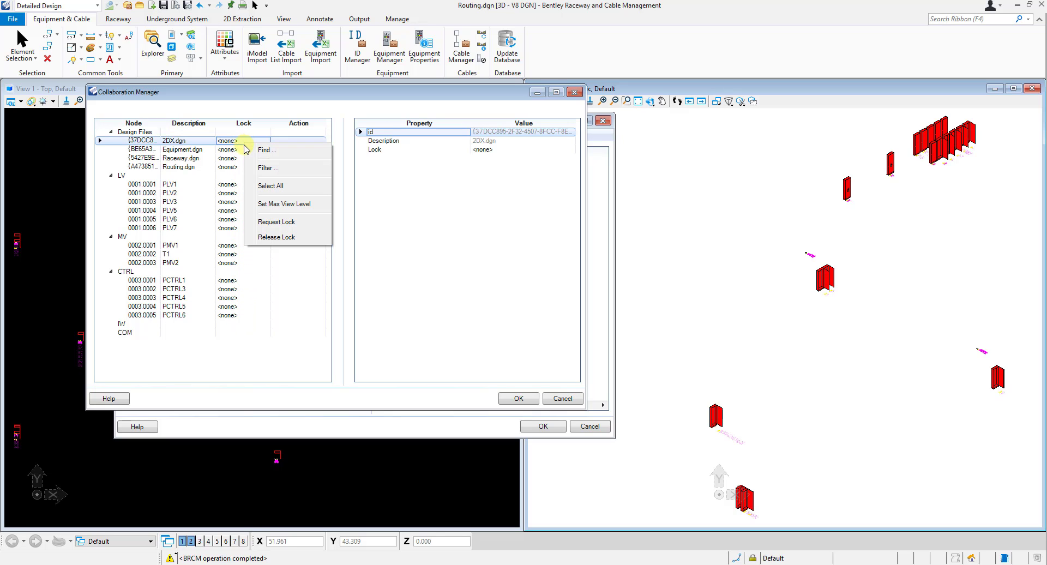
pyautogui.click(251, 186)
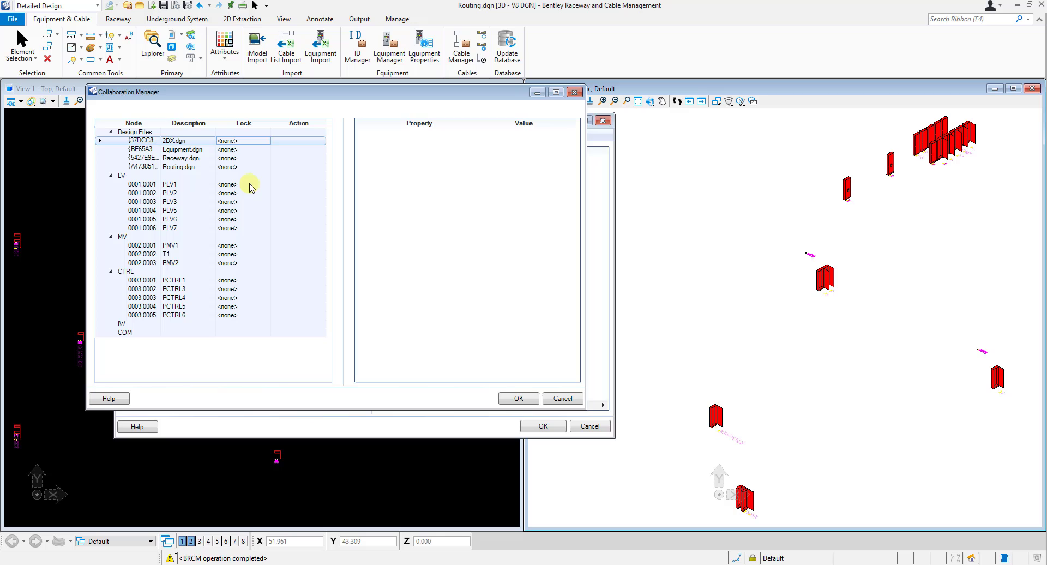
pyautogui.rightClick(252, 143)
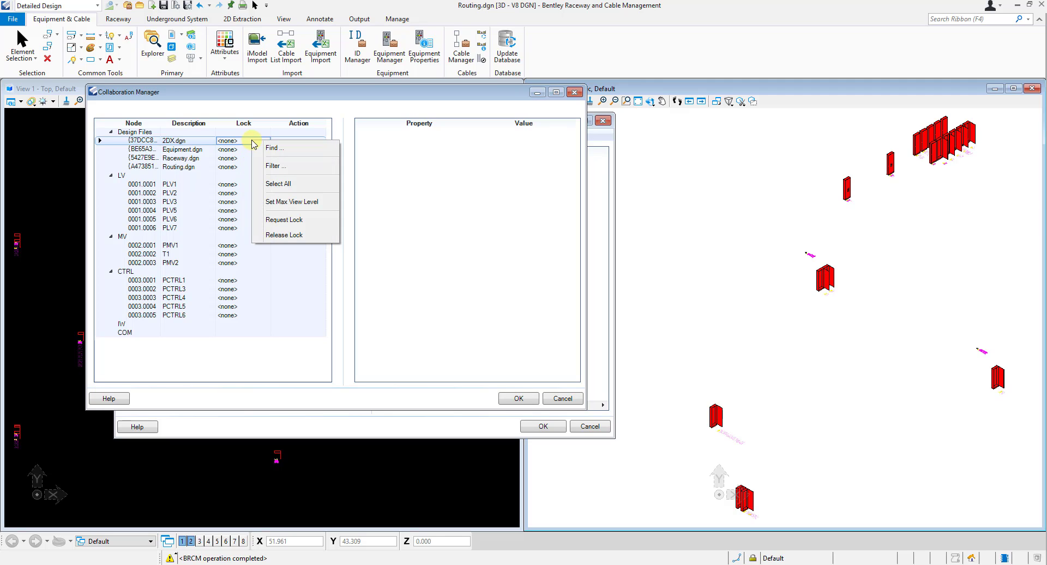
pyautogui.click(256, 221)
pyautogui.click(260, 315)
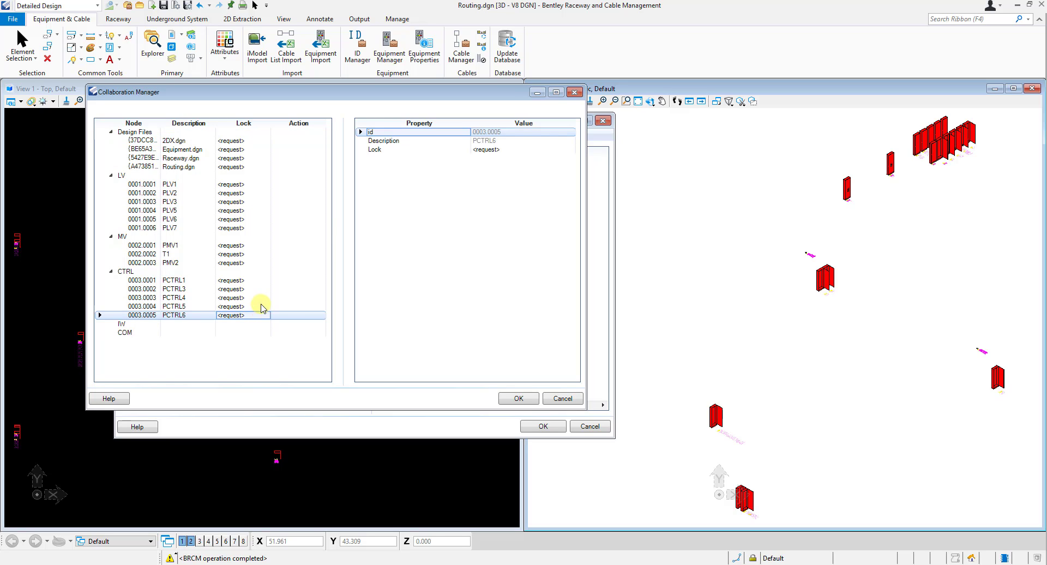
pyautogui.click(515, 398)
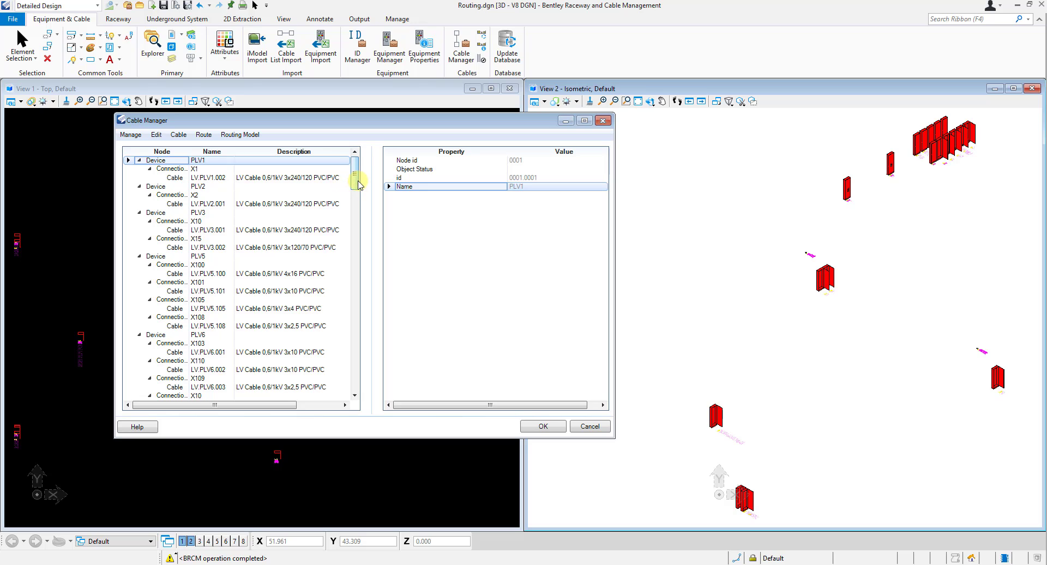
pyautogui.scroll(-6, 358, 184)
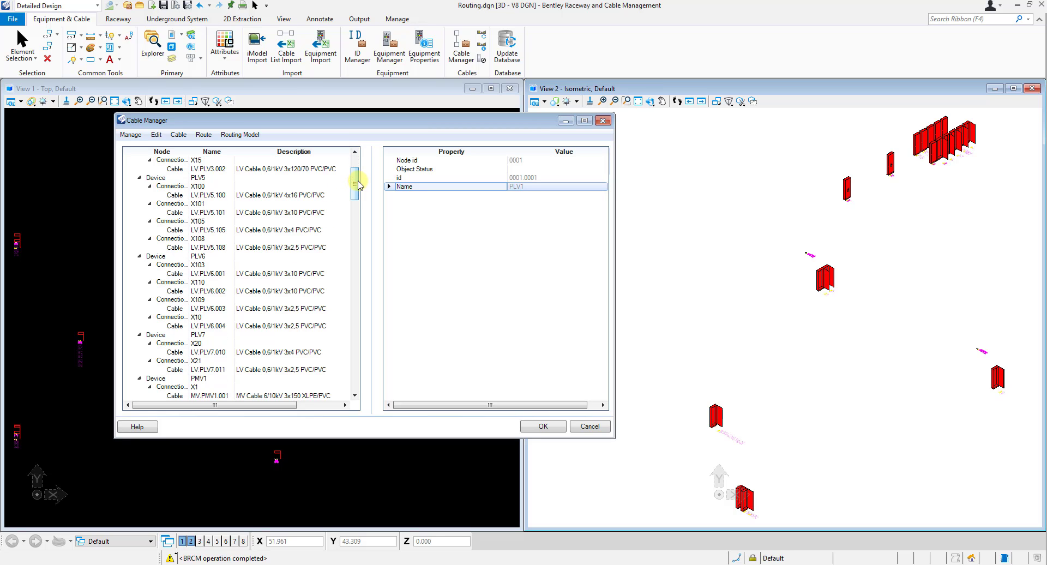
pyautogui.scroll(-2, 358, 184)
pyautogui.scroll(-3, 358, 185)
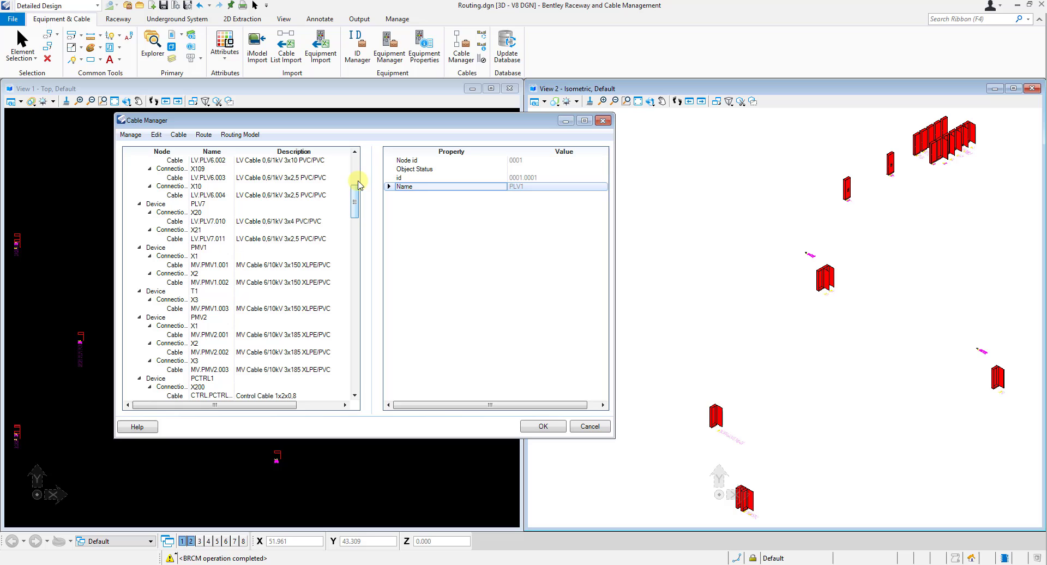
pyautogui.scroll(6, 358, 184)
pyautogui.scroll(4, 358, 184)
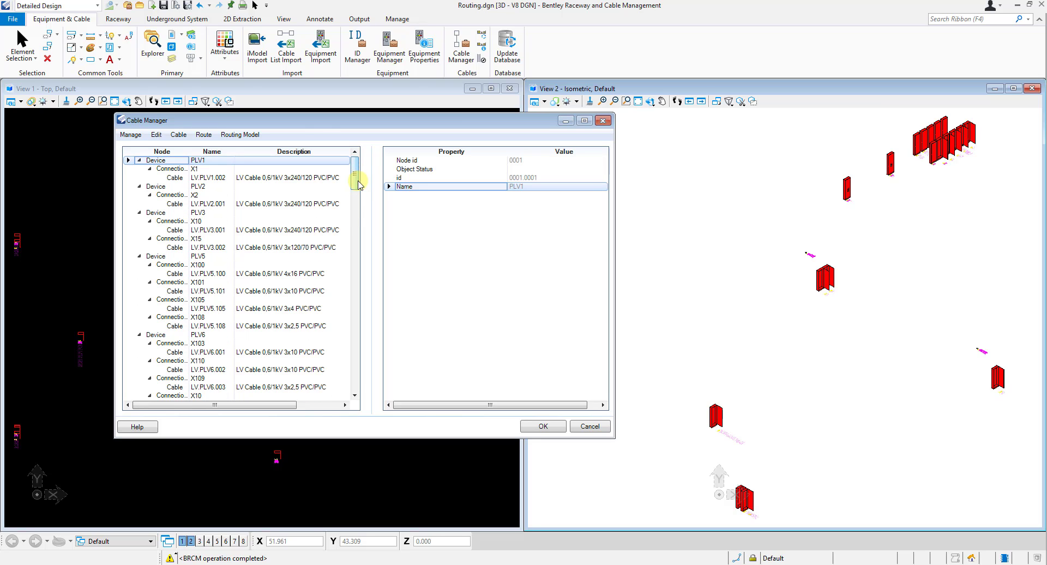
# Step: Select all rows in the Cable Manager tree and run Auto Connect on them
pyautogui.click(283, 162)
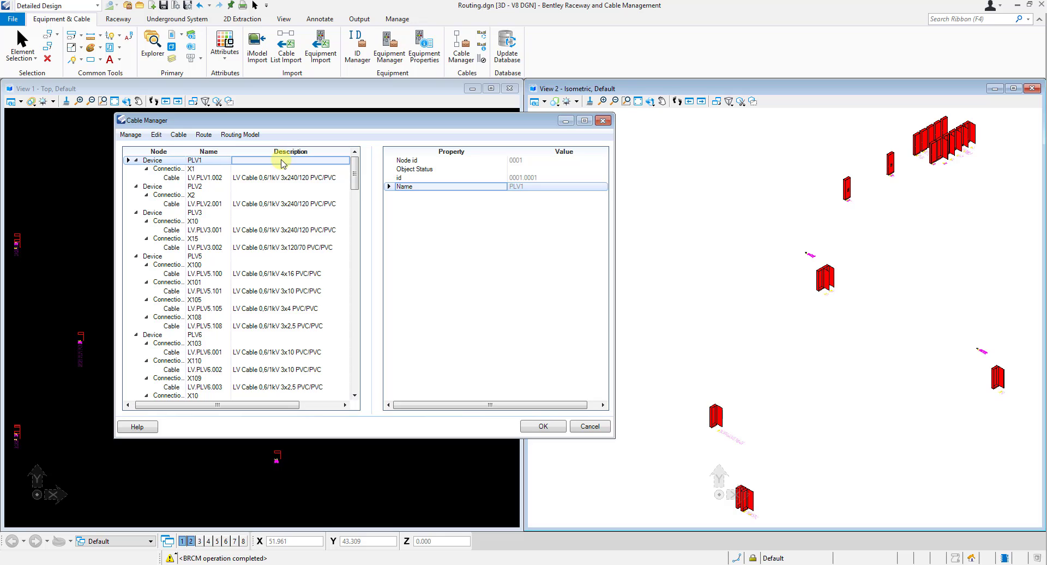
pyautogui.rightClick(282, 162)
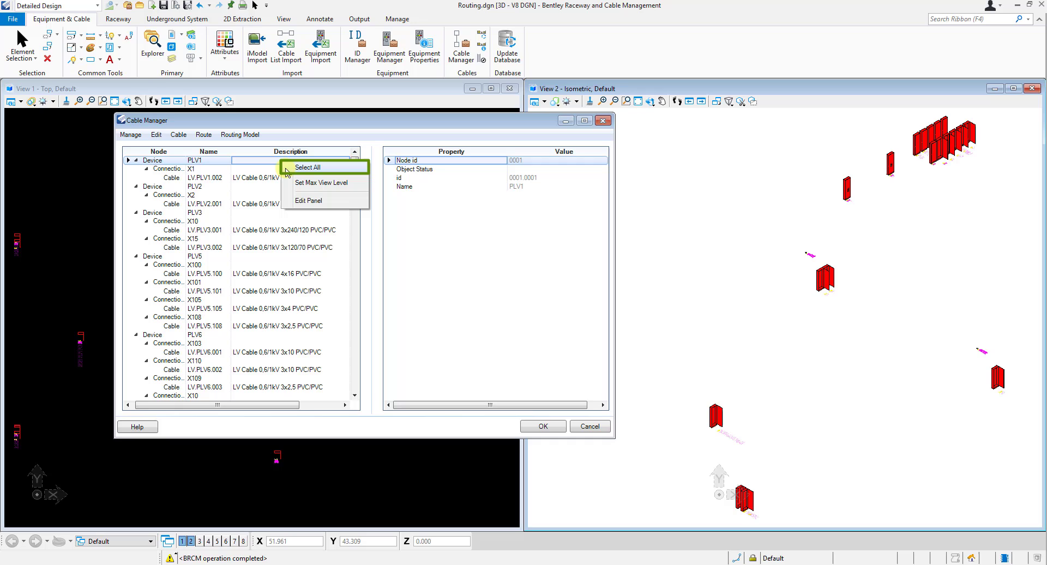
pyautogui.click(286, 171)
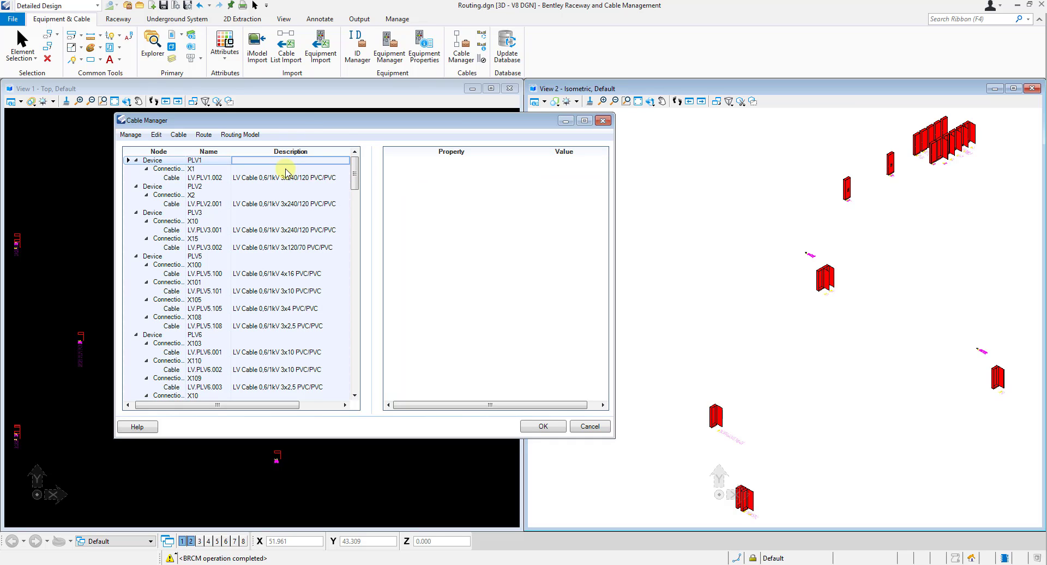
pyautogui.rightClick(287, 164)
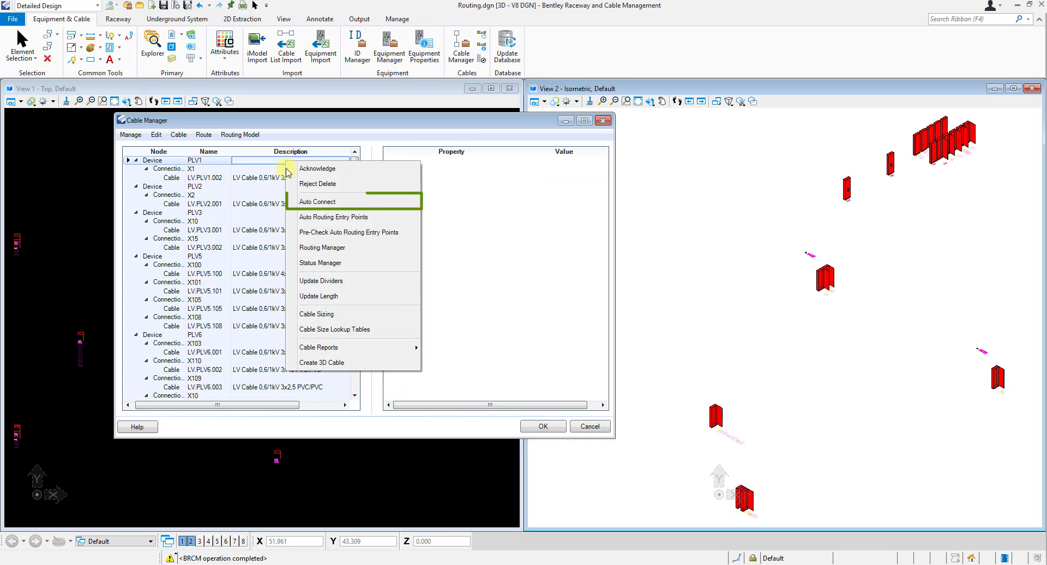
pyautogui.click(287, 205)
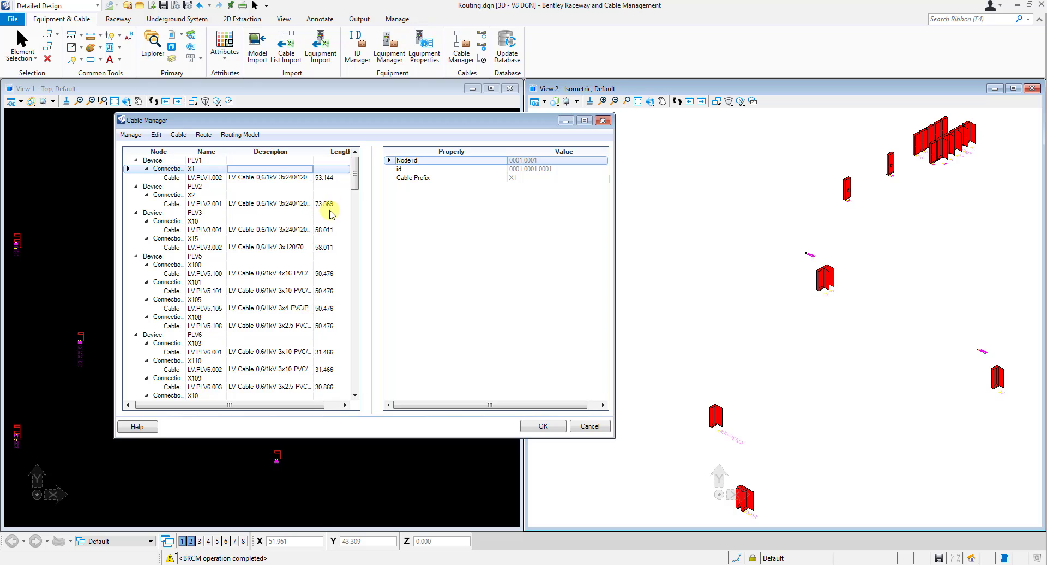
# Step: Visualize cable LV.PLV1.002's route in the model
pyautogui.click(251, 178)
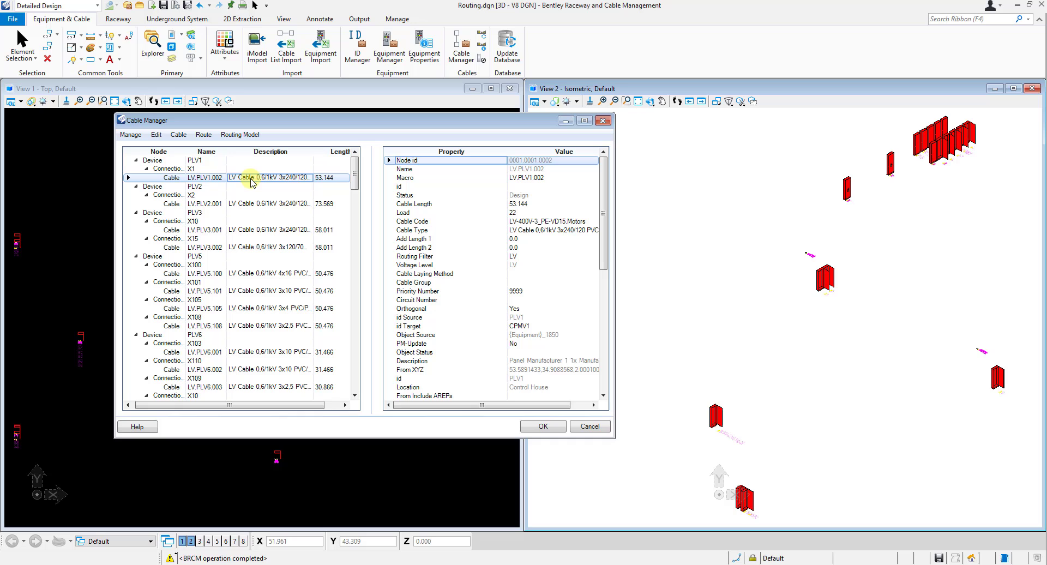
pyautogui.rightClick(251, 180)
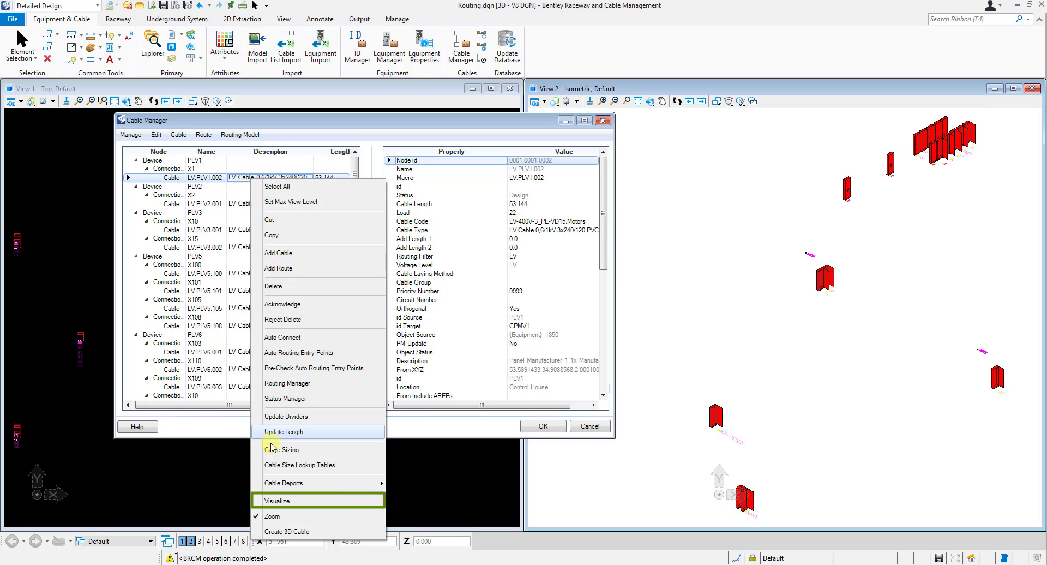
pyautogui.click(317, 500)
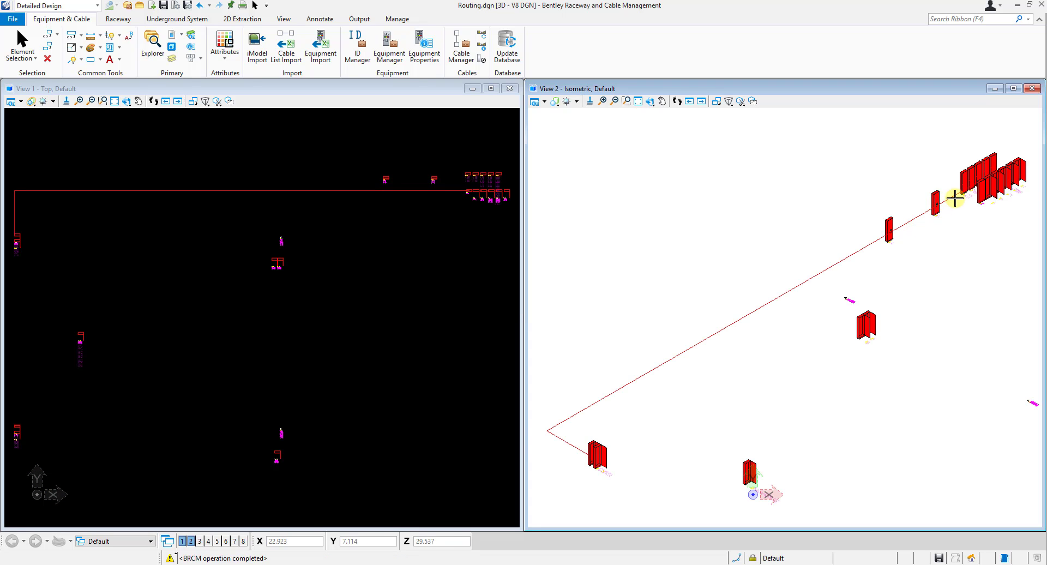
# Step: Zoom and pan the isometric view to inspect LV.PLV1.002's highlighted route near the cabinets
pyautogui.scroll(5, 955, 199)
pyautogui.moveTo(954, 199); pyautogui.dragTo(887, 262, button='middle')
pyautogui.scroll(5, 962, 213)
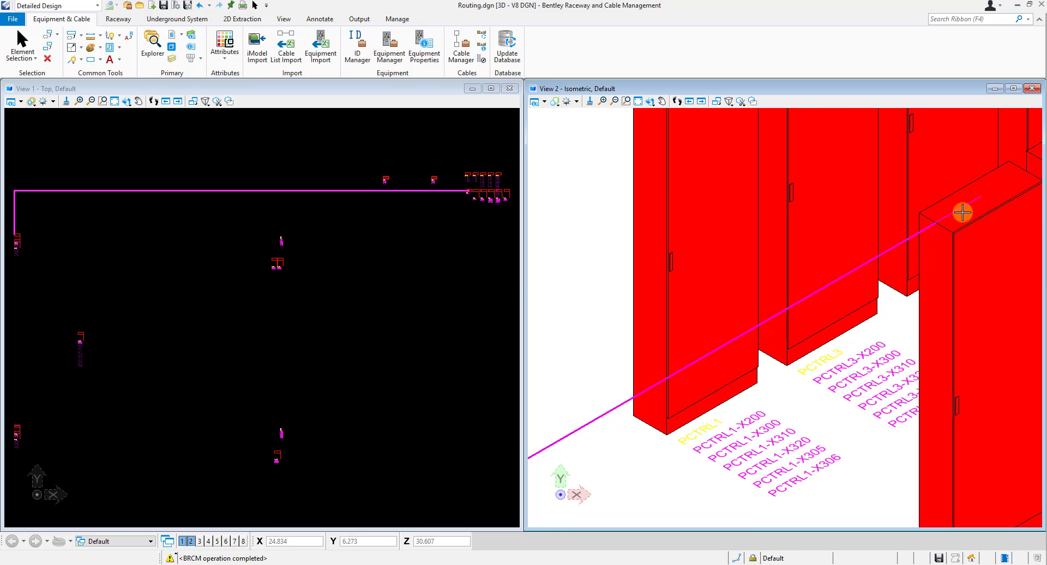
pyautogui.scroll(-5, 962, 213)
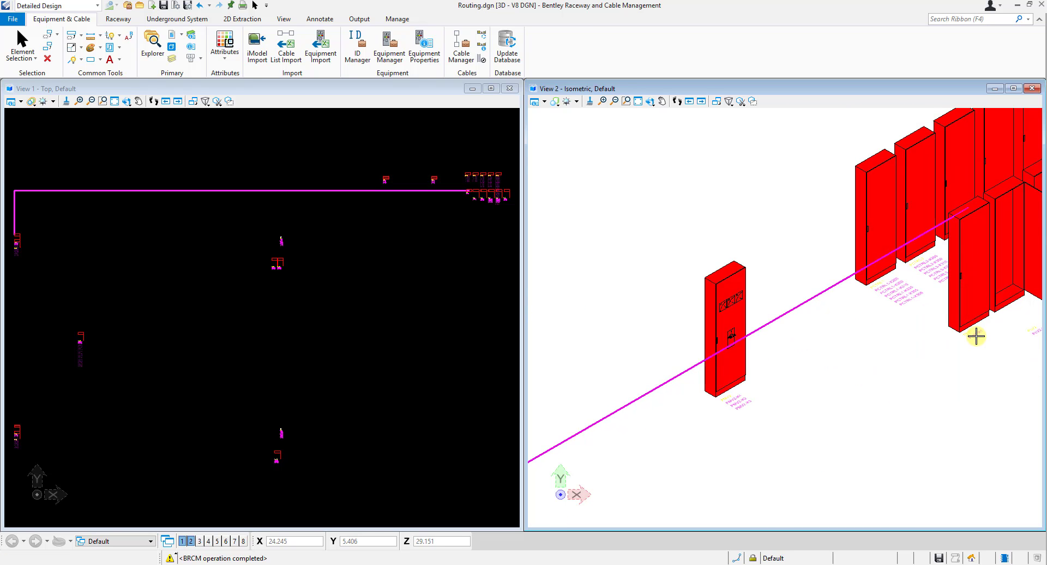
pyautogui.scroll(-2, 976, 336)
pyautogui.scroll(-2, 976, 336)
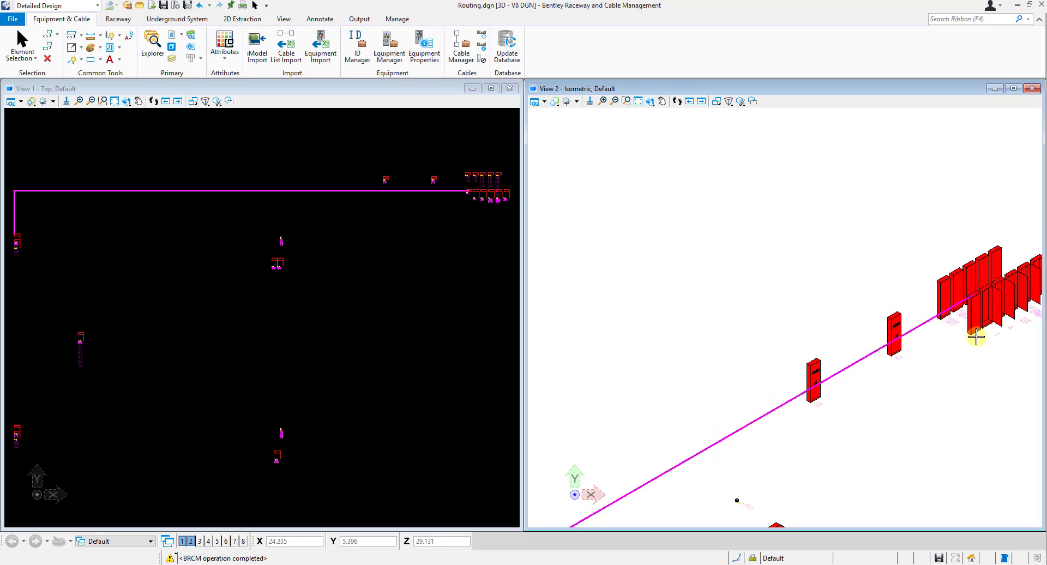
pyautogui.doubleClick(827, 408)
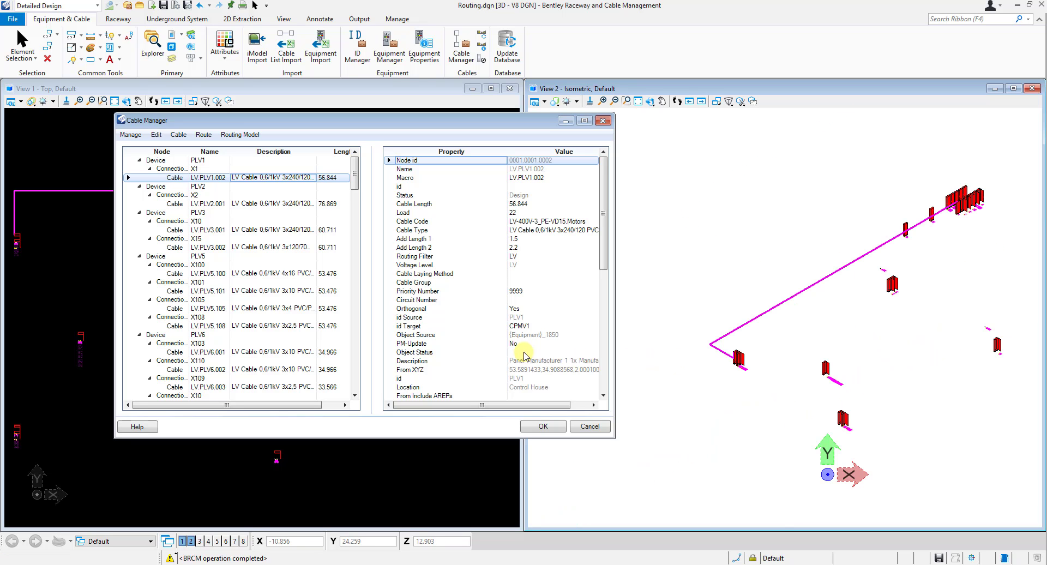
# Step: Select all cables in Cable Manager and open the Routing Manager for them
pyautogui.click(201, 169)
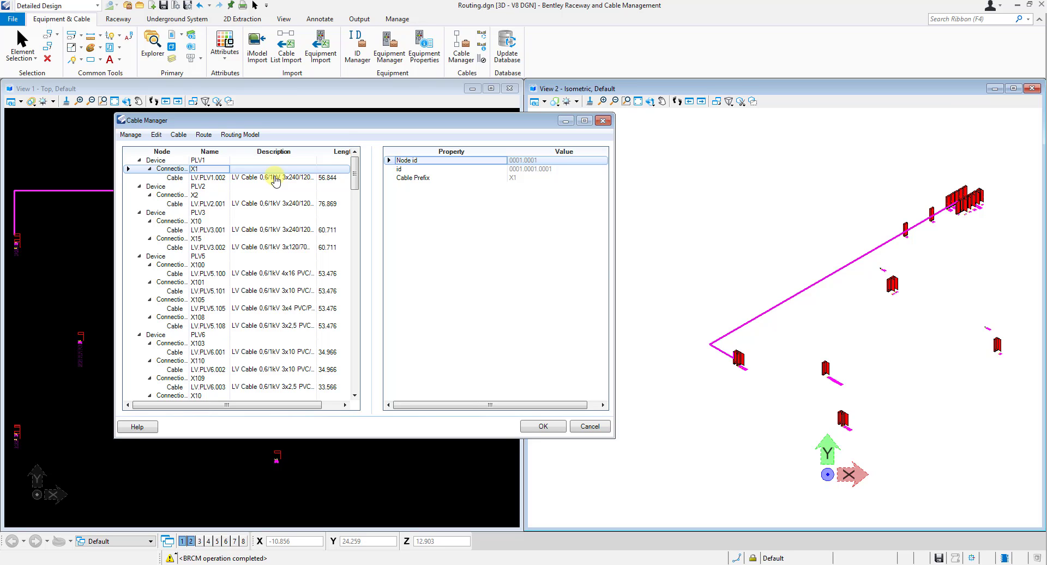
pyautogui.click(275, 179)
pyautogui.rightClick(276, 179)
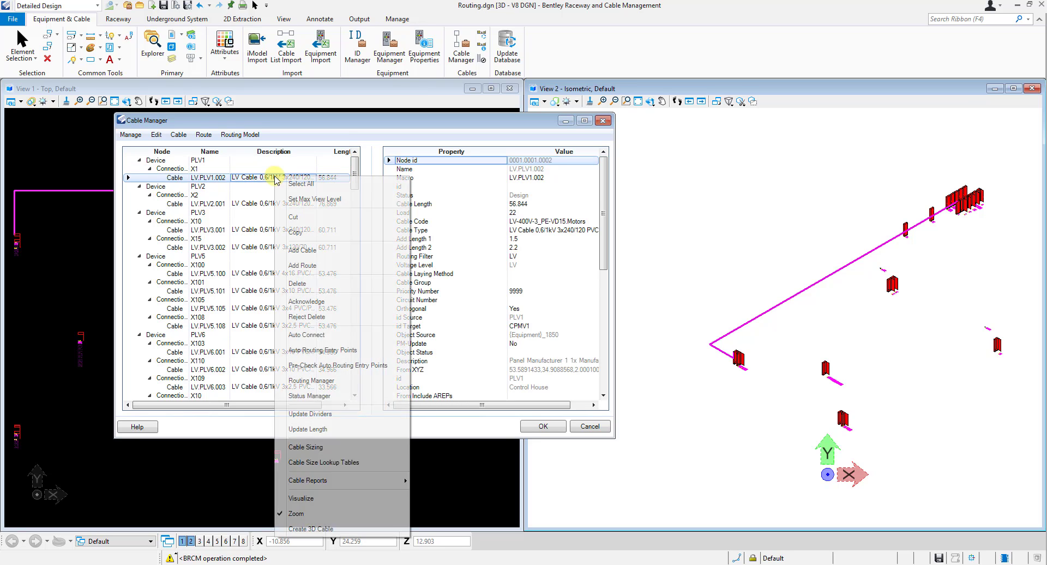
pyautogui.click(277, 183)
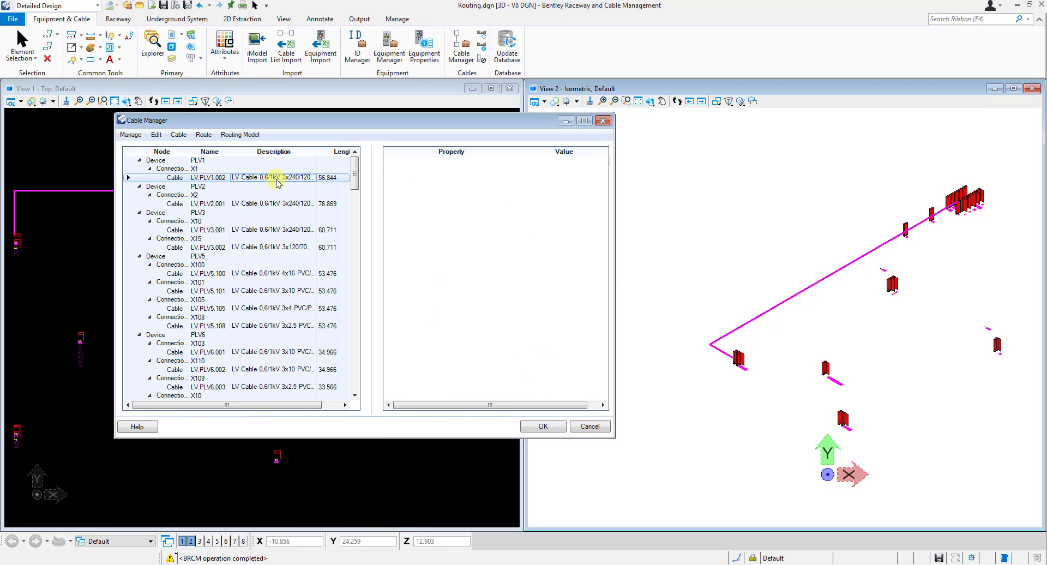
pyautogui.rightClick(277, 183)
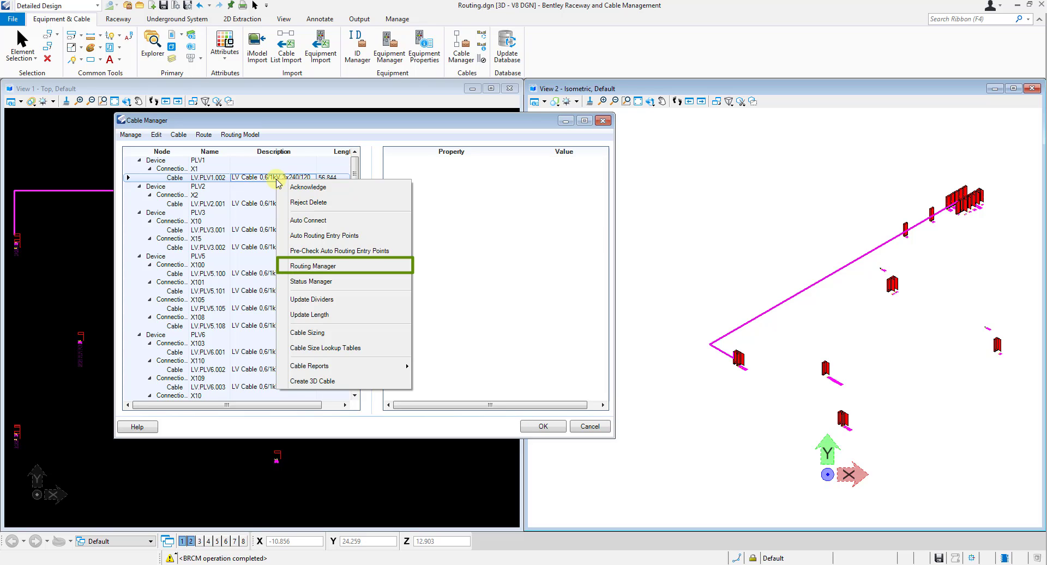
pyautogui.click(280, 266)
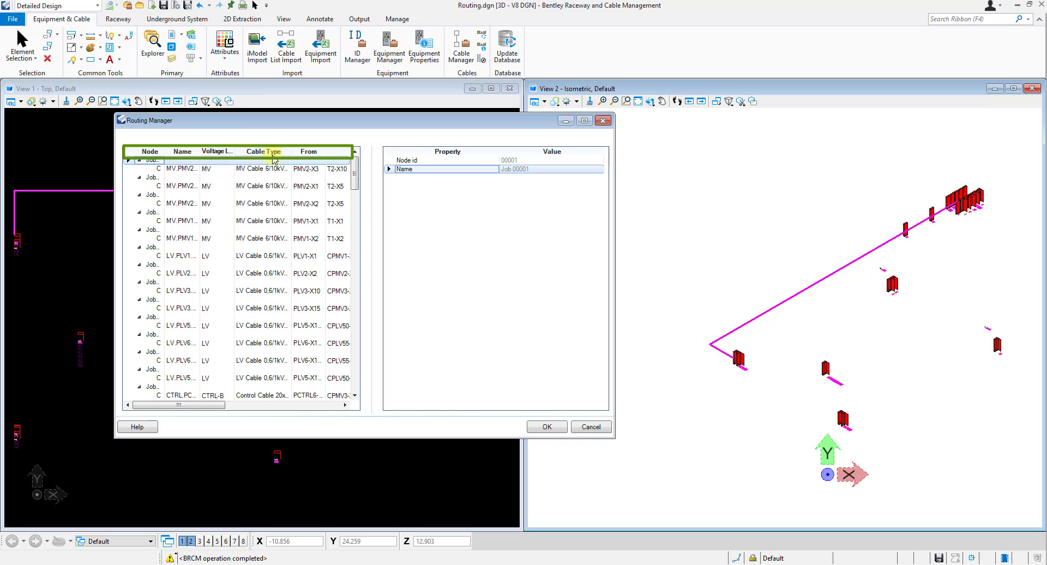
# Step: Auto-route all cables, accept the 96 routed / 2 failed summary, and select the failed T1-X2 row
pyautogui.click(344, 170)
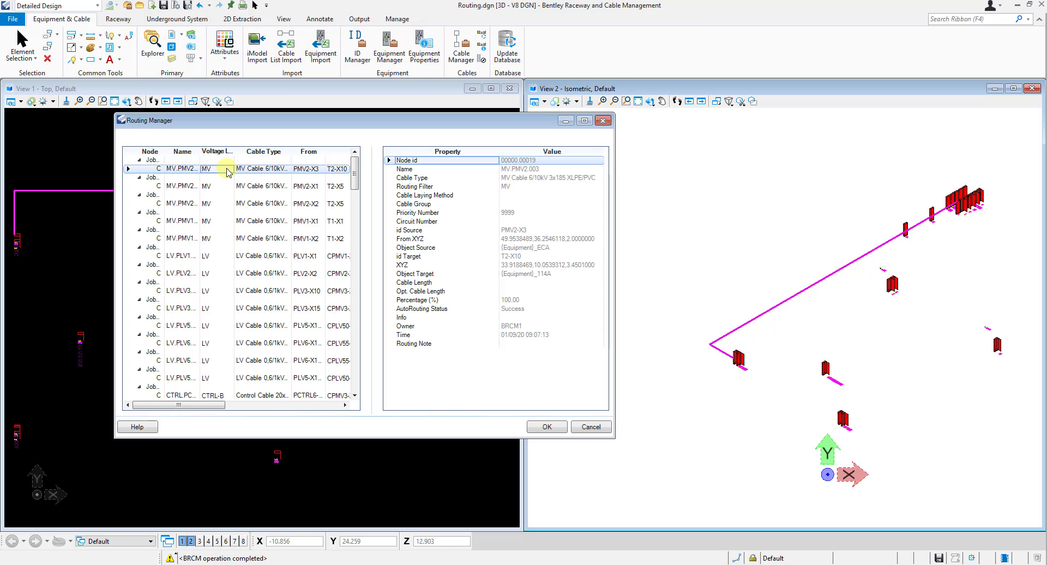
pyautogui.rightClick(344, 171)
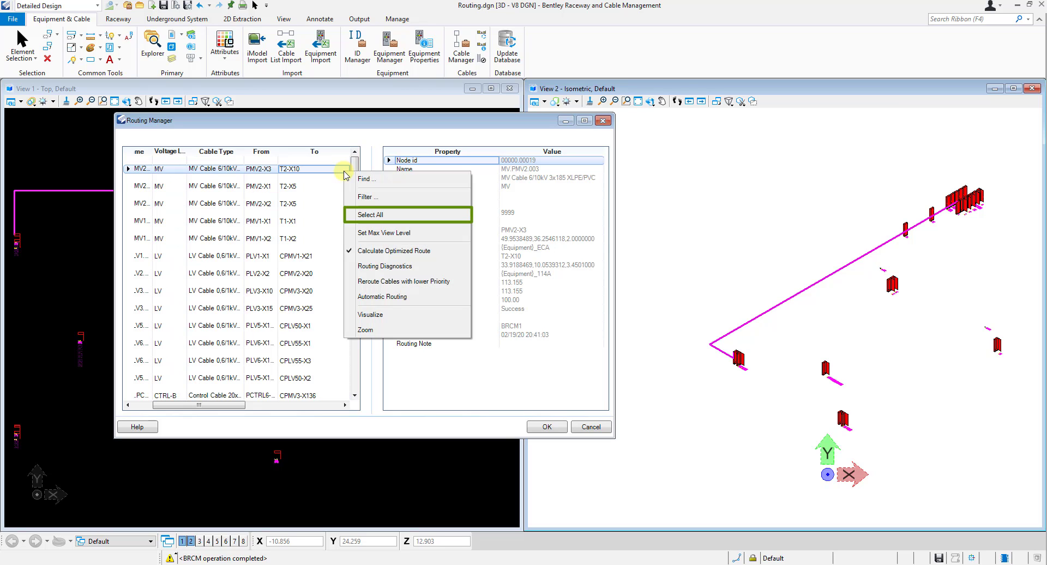
pyautogui.click(365, 214)
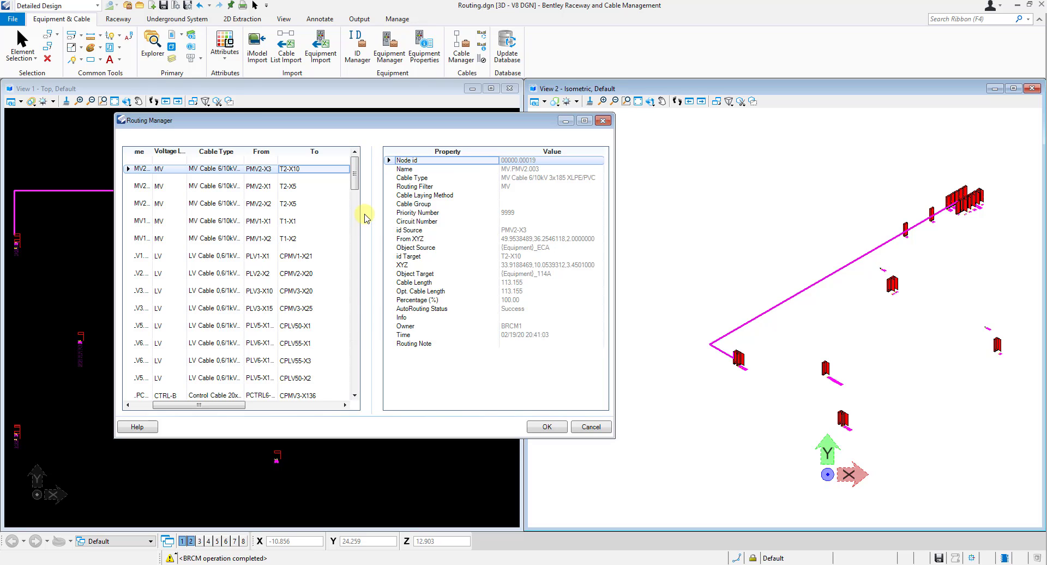
pyautogui.rightClick(331, 172)
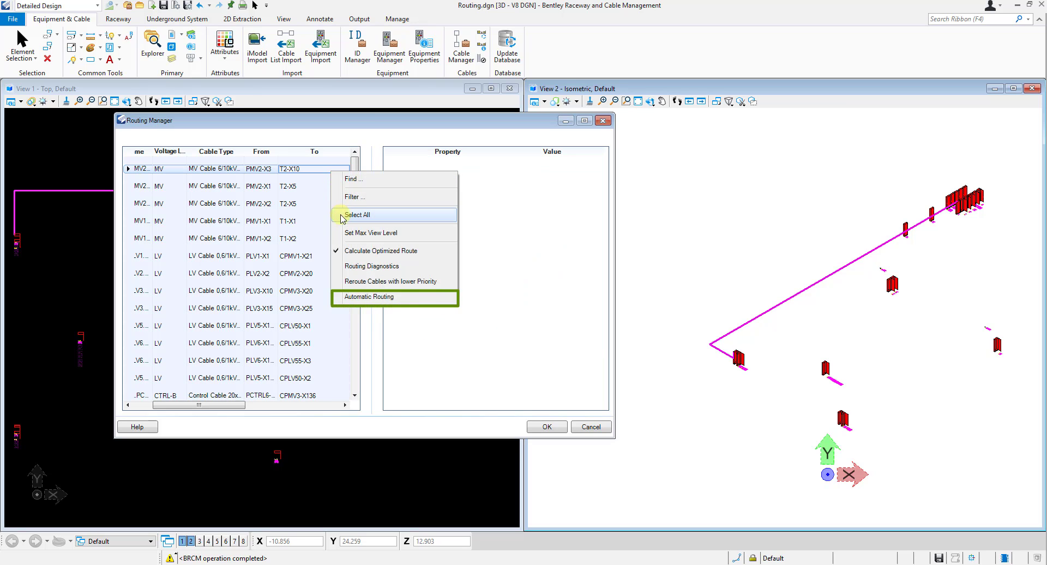
pyautogui.click(339, 298)
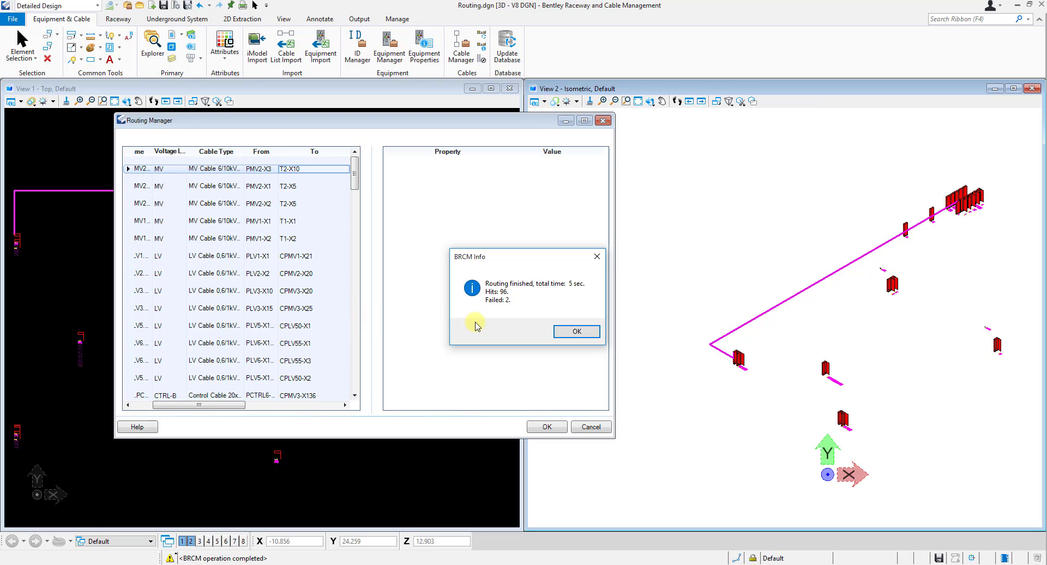
pyautogui.click(577, 331)
pyautogui.click(321, 124)
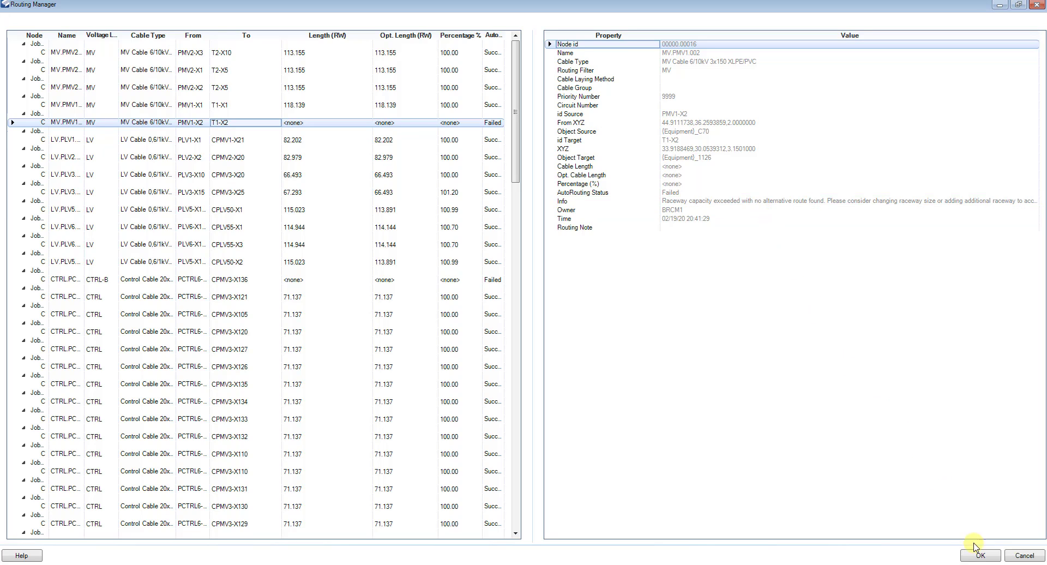
# Step: Close the Routing Manager with OK to return to the Cable Manager
pyautogui.click(992, 557)
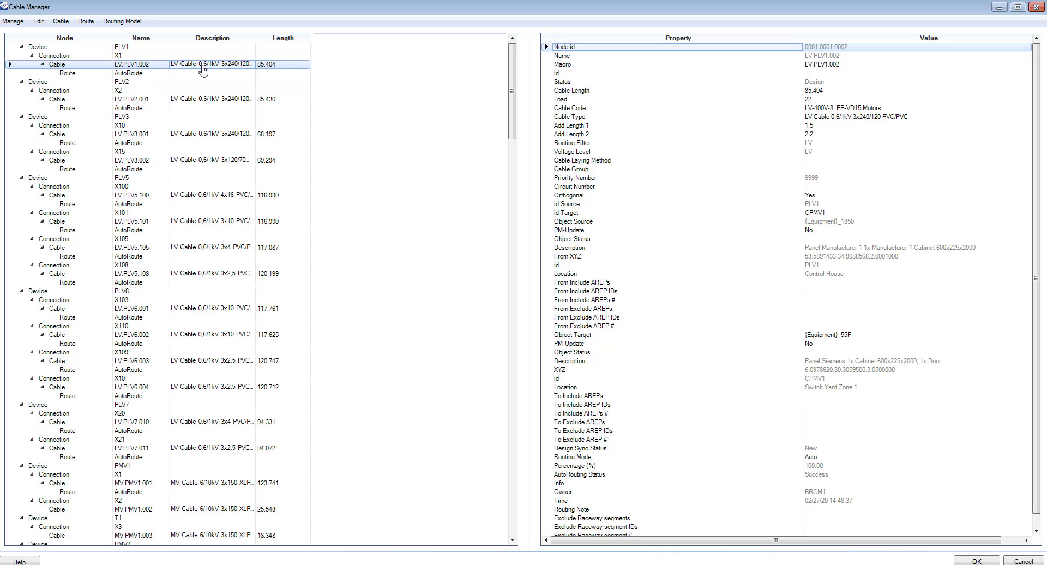
# Step: Select every cable in Cable Manager and run Create 3D Cable on them
pyautogui.click(283, 66)
pyautogui.rightClick(283, 66)
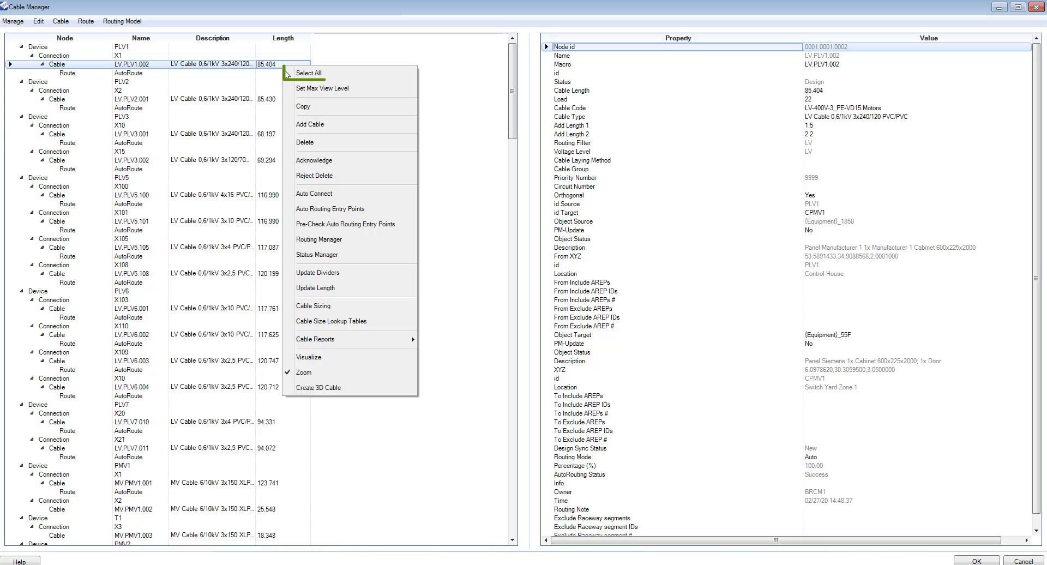
pyautogui.press('Escape')
pyautogui.hotkey('ctrl', 'a')
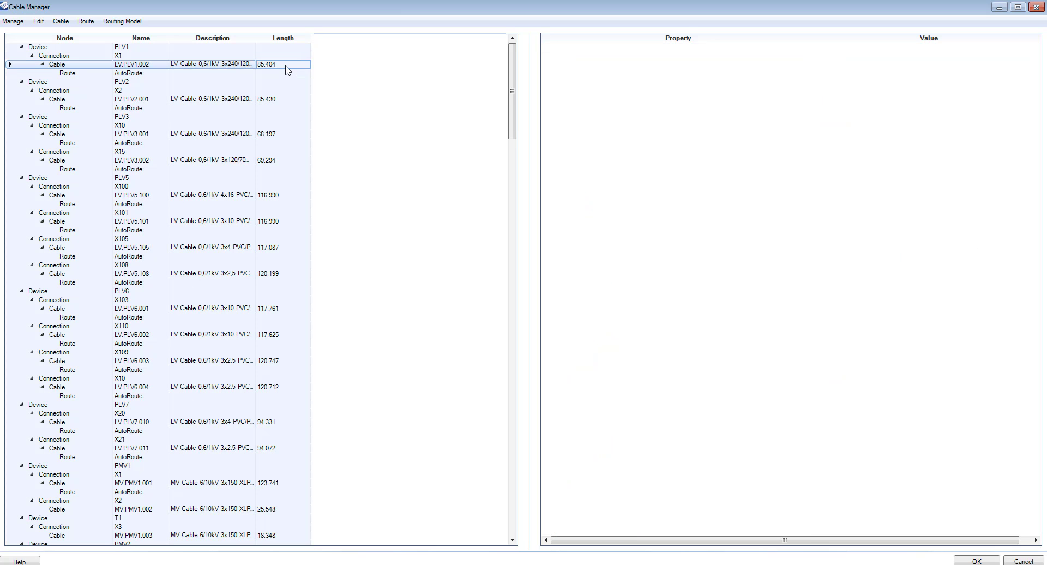
pyautogui.rightClick(287, 69)
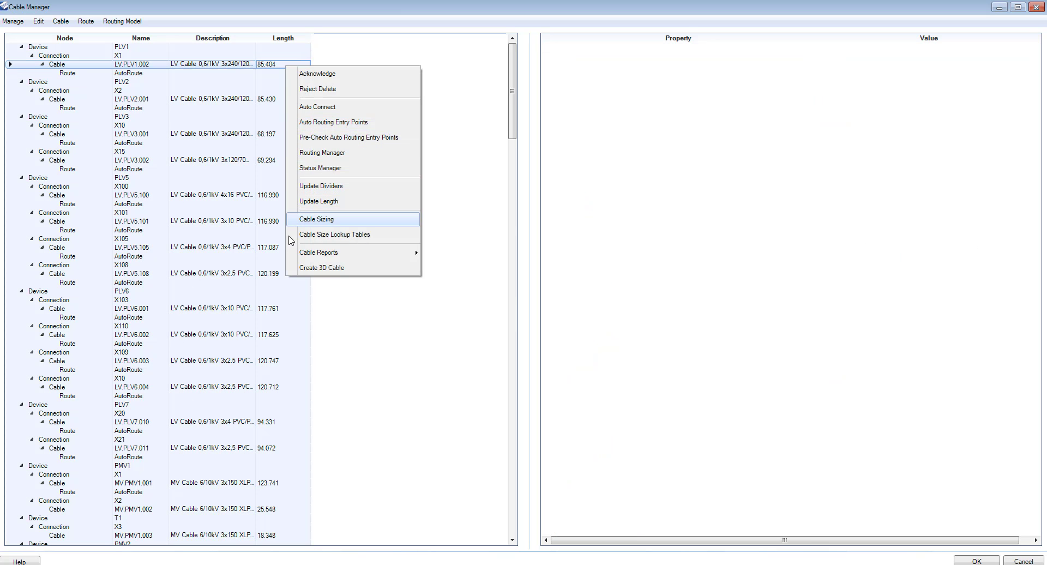
pyautogui.click(291, 266)
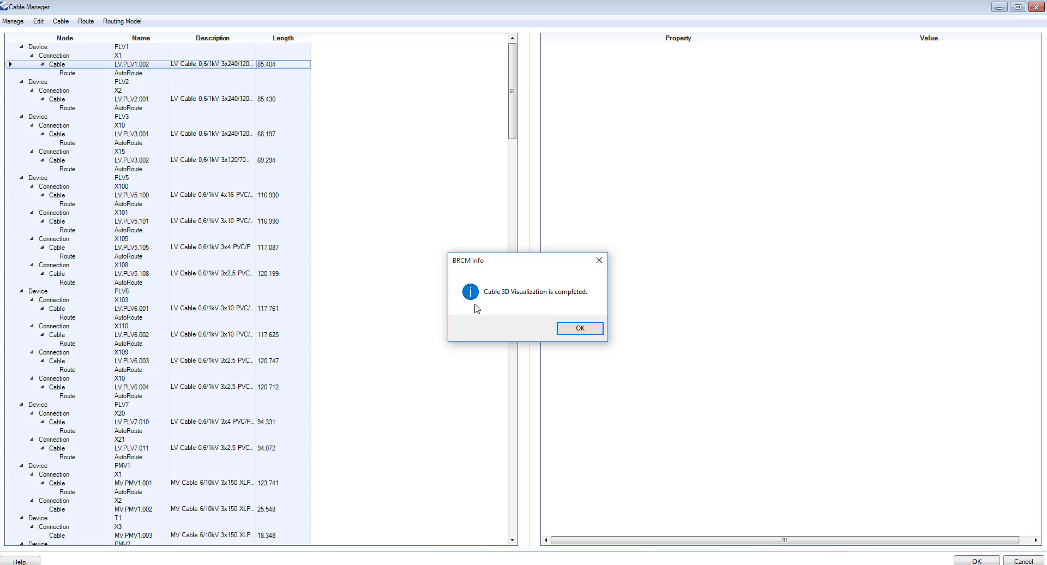
# Step: Acknowledge the 3D visualization completion and save the cable changes
pyautogui.click(595, 328)
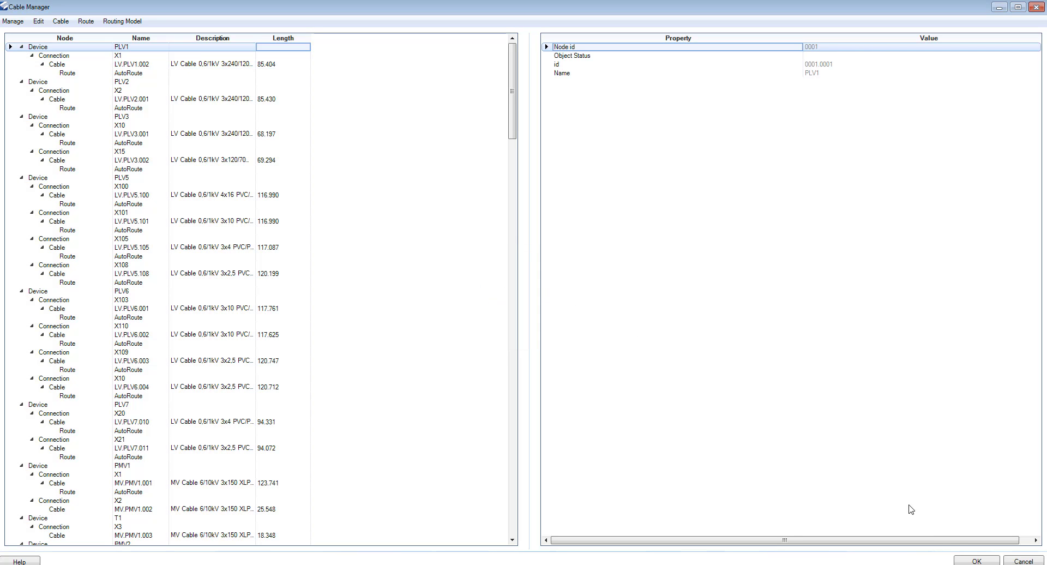
pyautogui.click(981, 560)
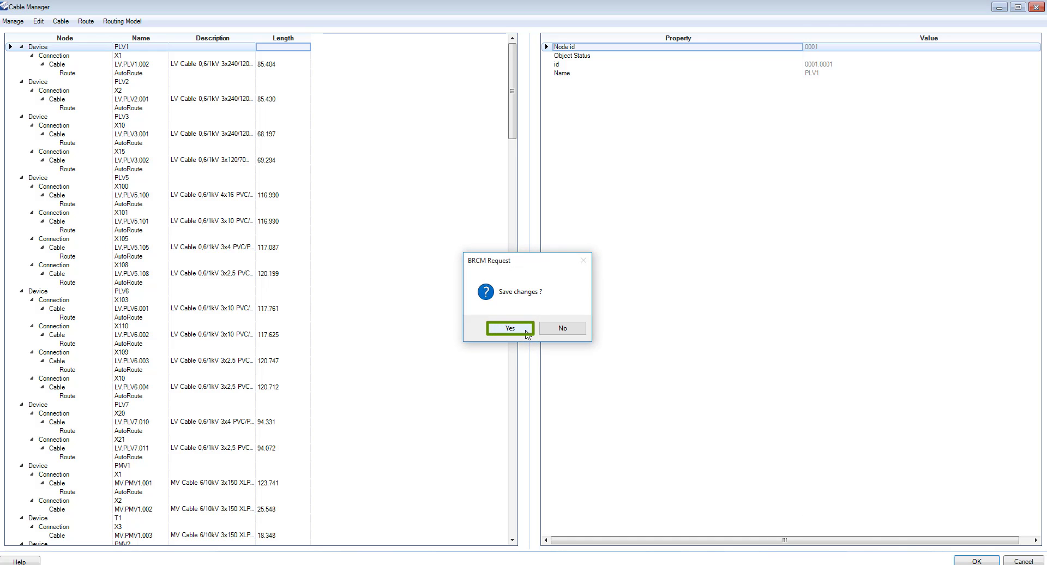
pyautogui.click(510, 329)
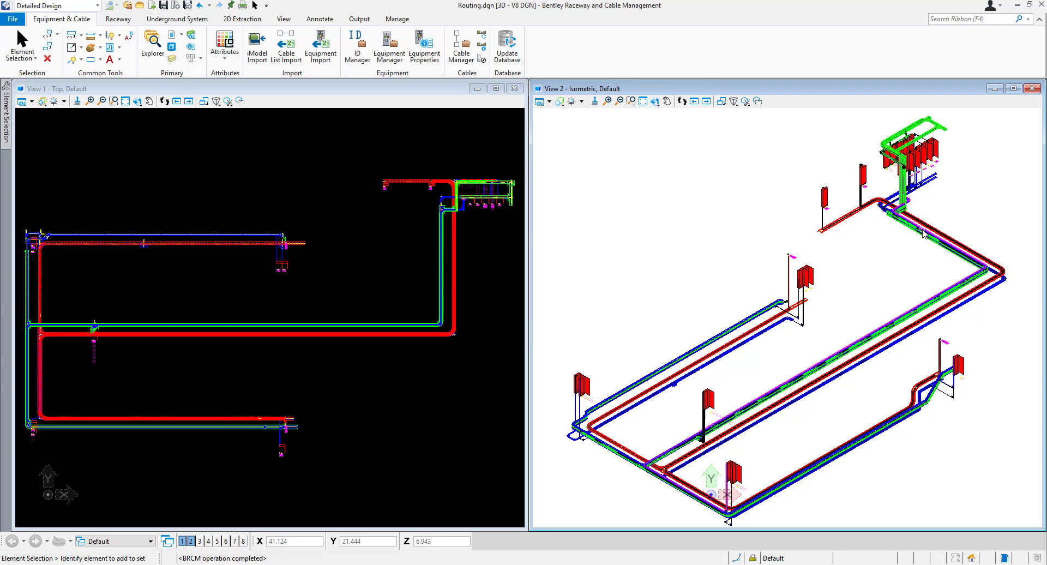
# Step: Zoom in and out of the isometric view to inspect the 3D cables in the trays
pyautogui.scroll(5, 931, 230)
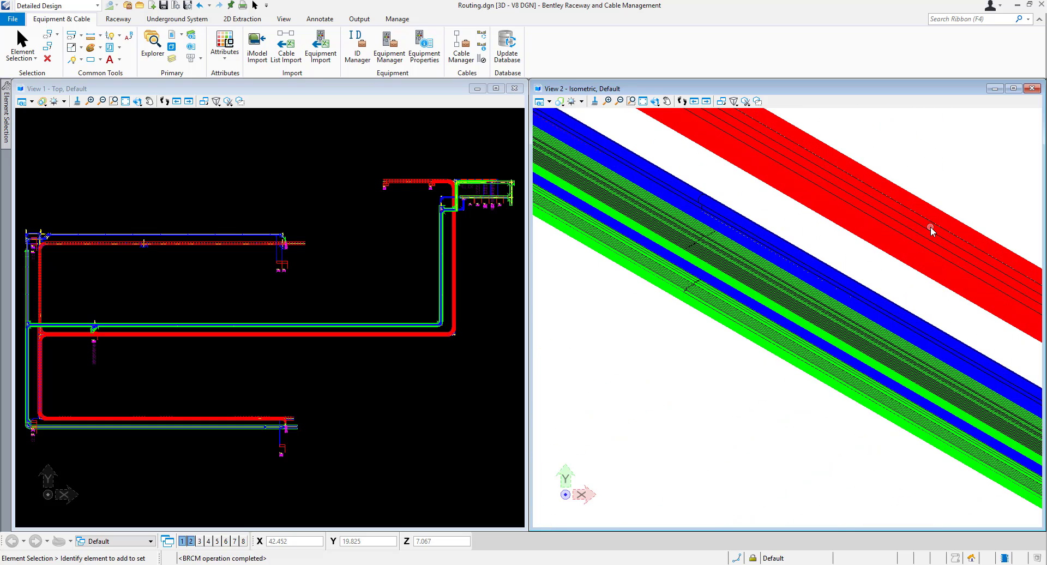
pyautogui.scroll(-5, 930, 230)
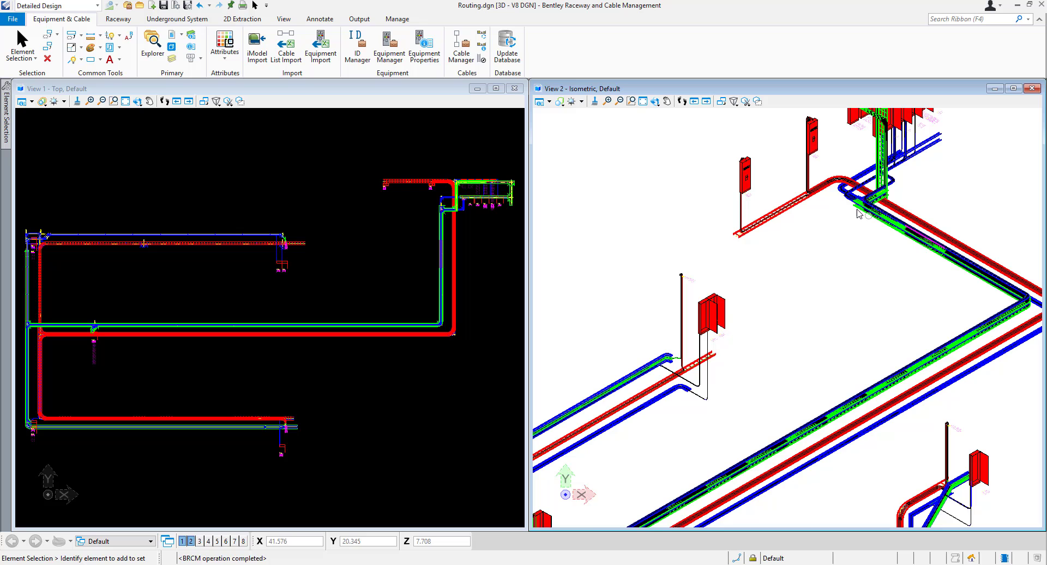
pyautogui.scroll(5, 842, 194)
pyautogui.scroll(2, 843, 193)
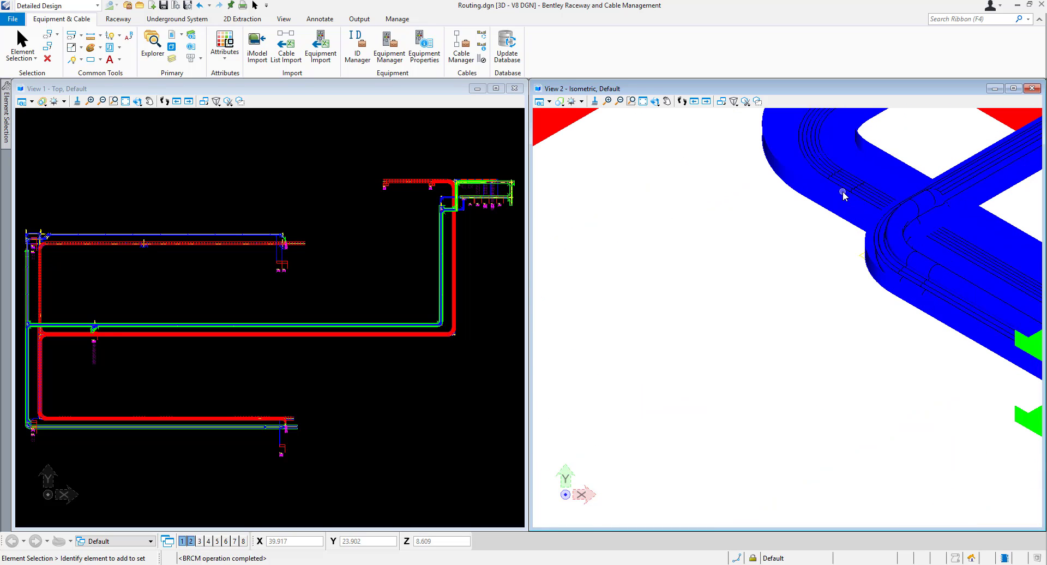
pyautogui.scroll(5, 891, 212)
pyautogui.scroll(-3, 904, 224)
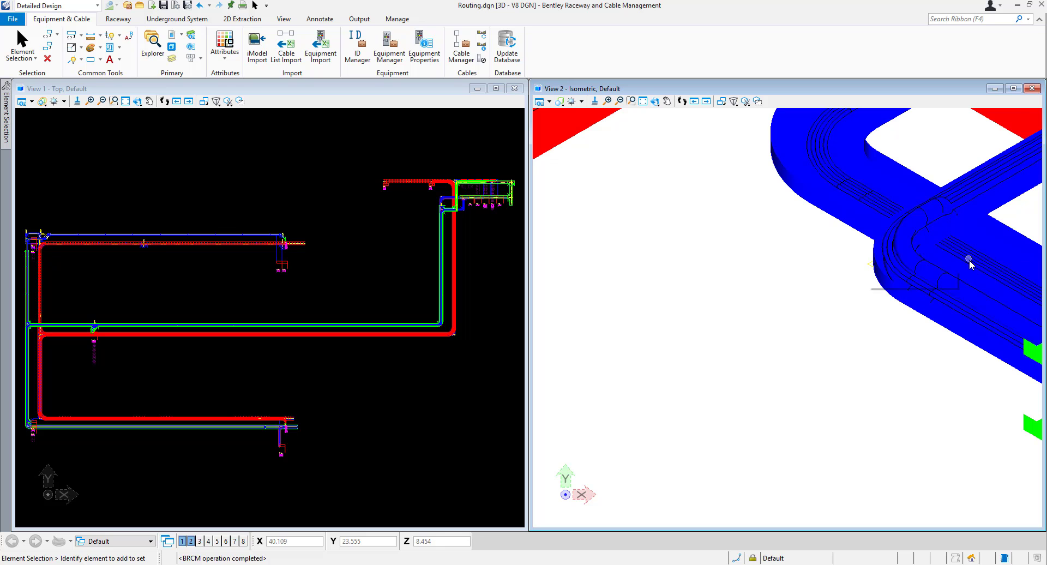
pyautogui.scroll(-5, 969, 262)
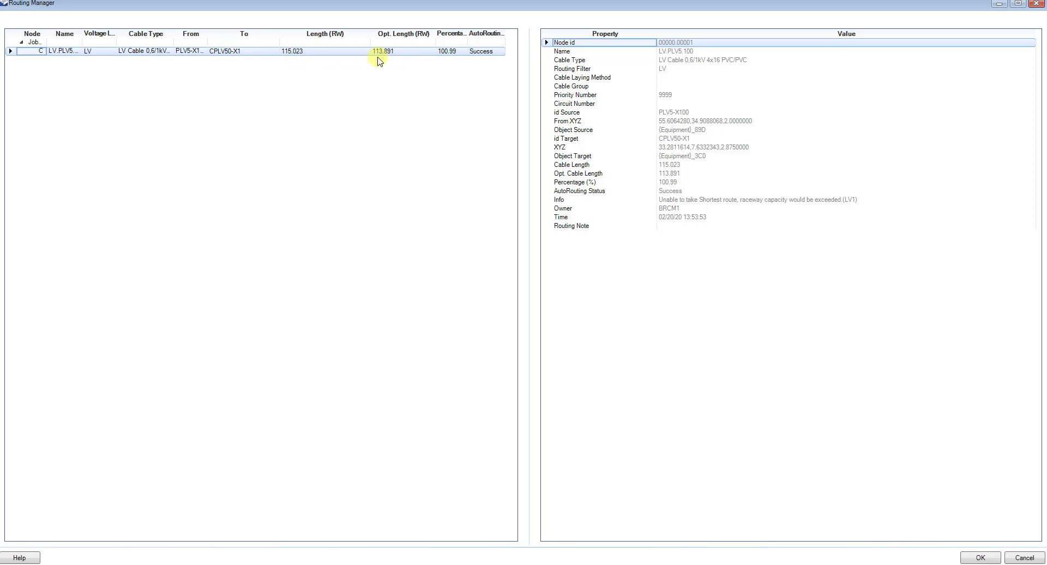
# Step: Visualize cable LV.PLV5.100's route in 3D, including its optimal route for comparison
pyautogui.rightClick(258, 53)
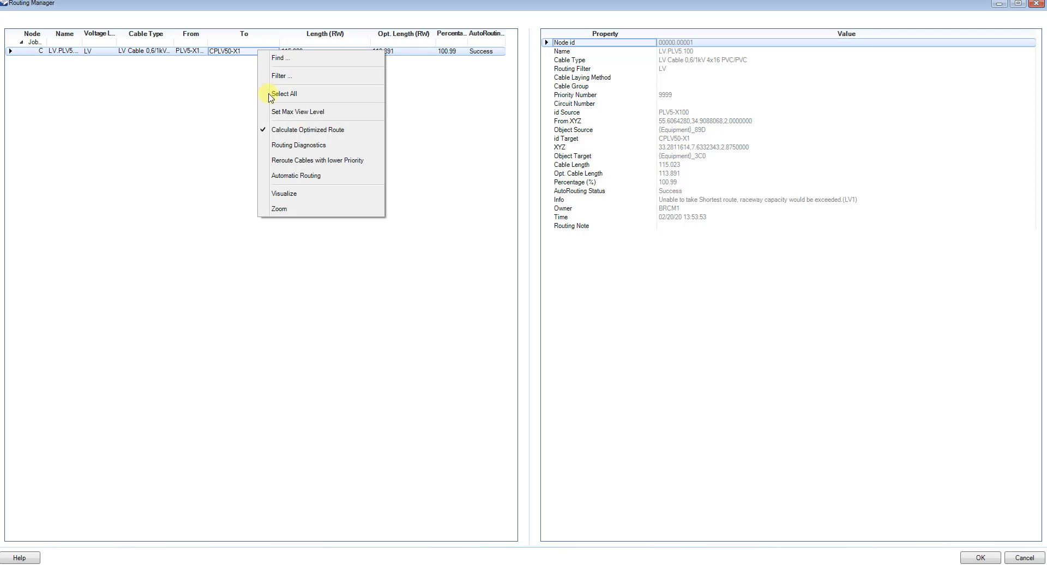
pyautogui.click(268, 196)
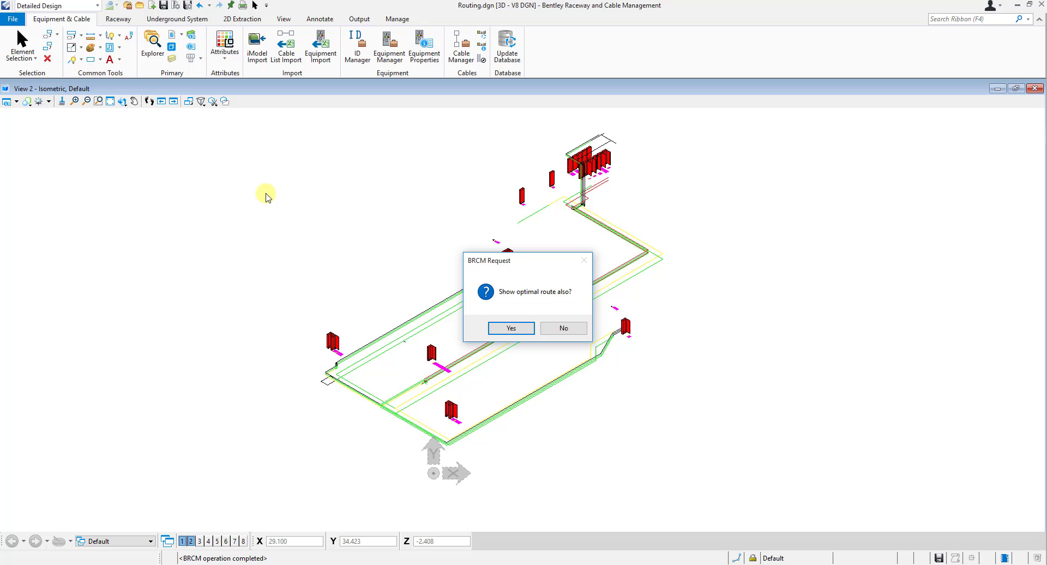
pyautogui.click(499, 335)
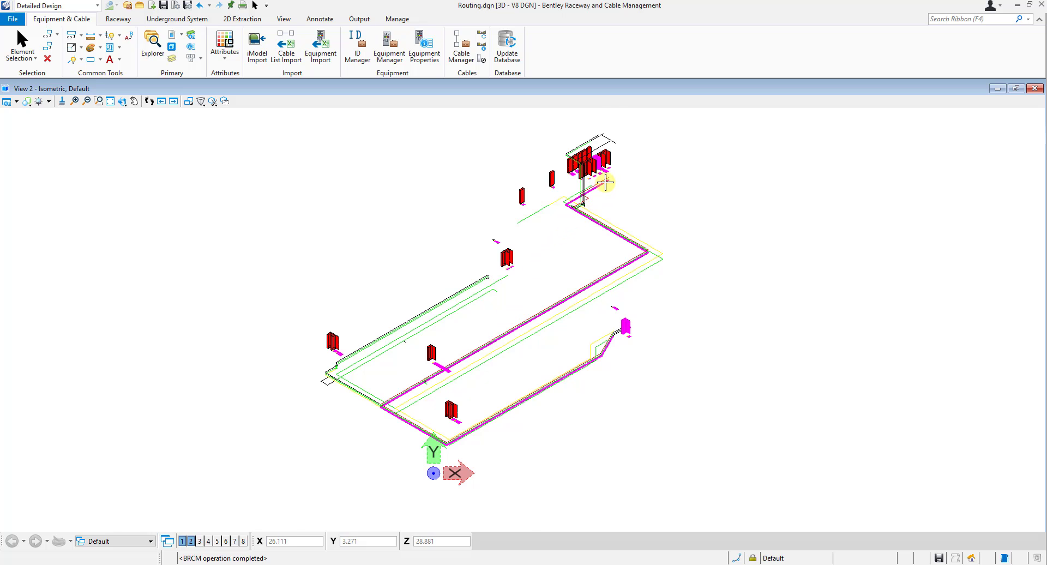
# Step: Zoom in on the magenta route near the equipment, then zoom back out
pyautogui.scroll(6, 605, 182)
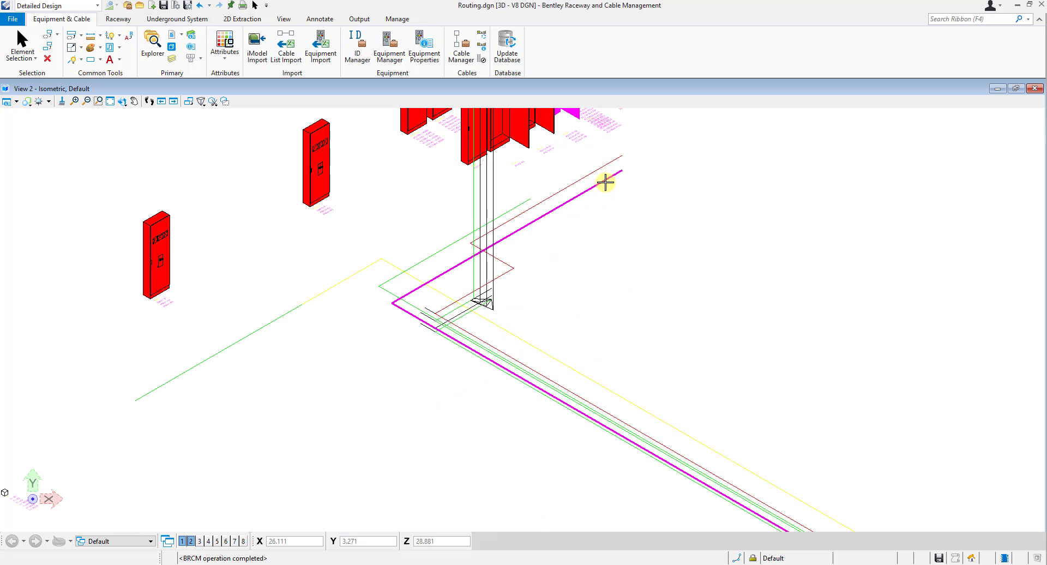
pyautogui.scroll(2, 606, 182)
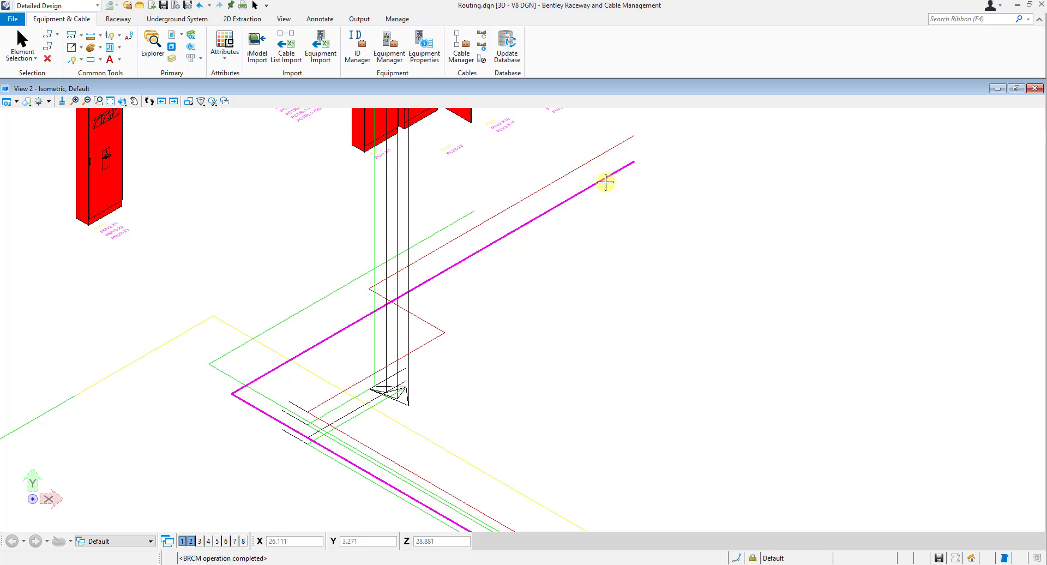
pyautogui.scroll(-7, 605, 183)
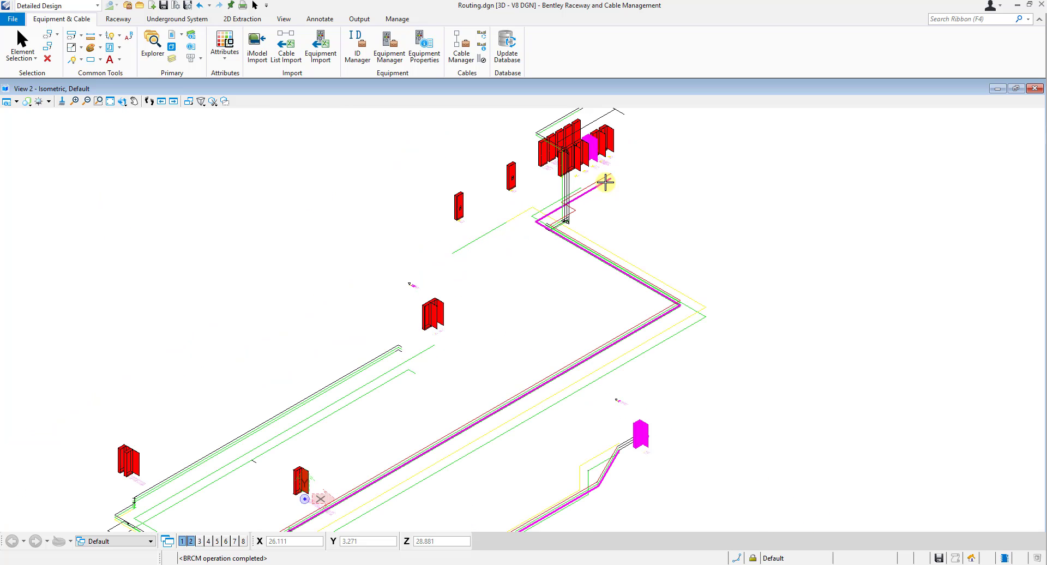